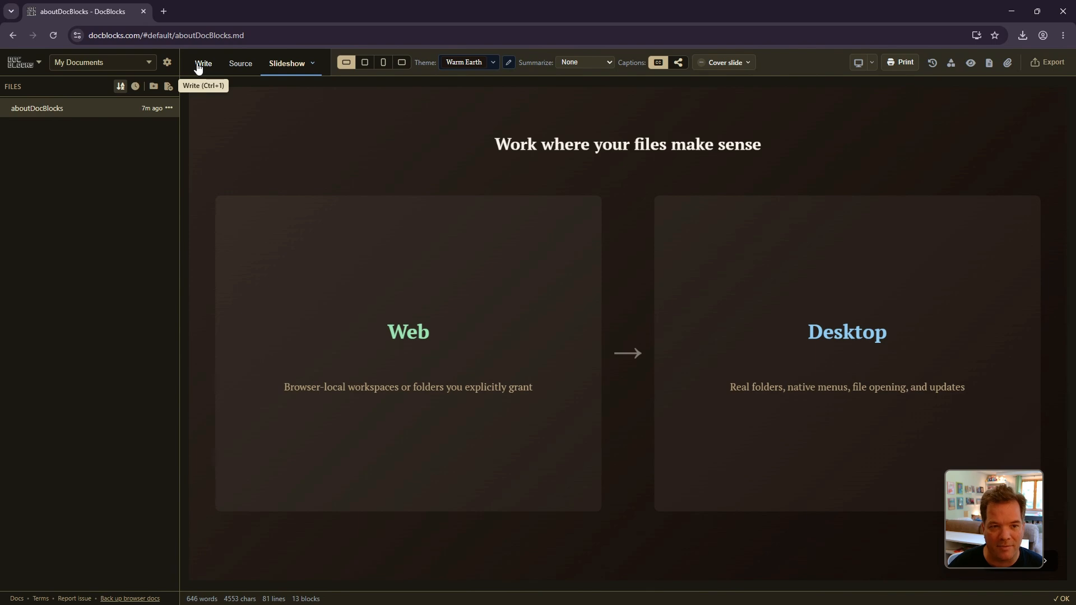
Step: Open the aboutDocBlocks document in the writing view and read through its sections
left_click(198, 66)
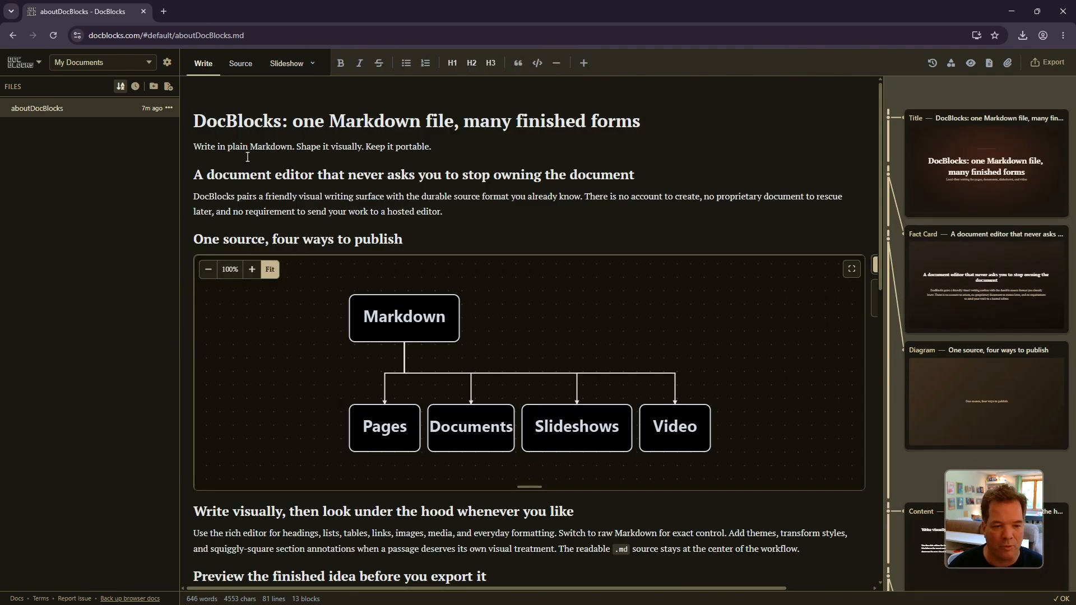
scroll(269, 224, "down", 4)
scroll(291, 291, "up", 3)
scroll(291, 291, "down", 1)
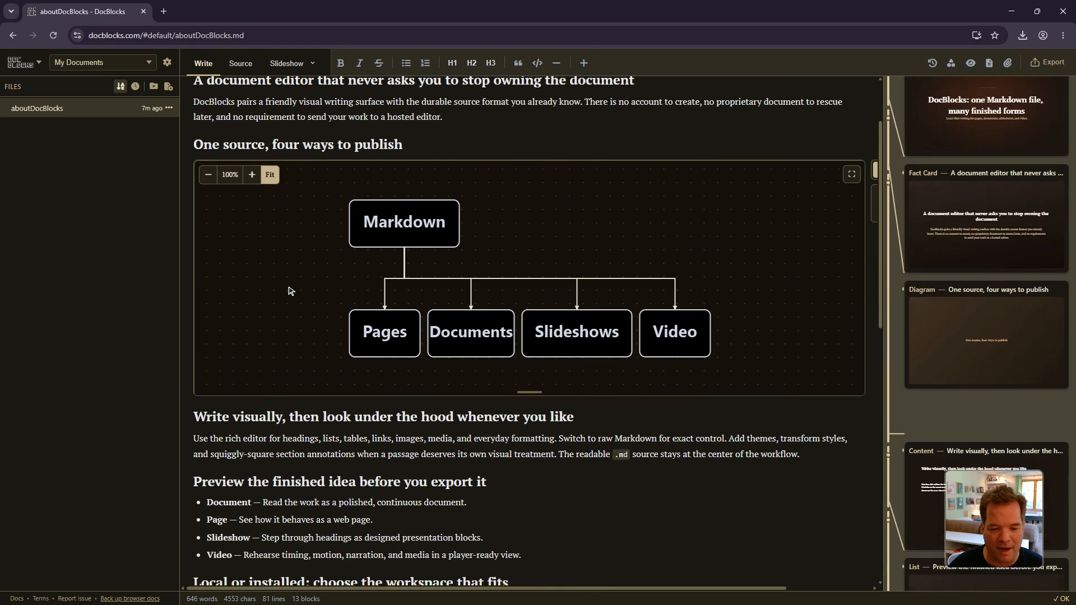
scroll(291, 291, "down", 3)
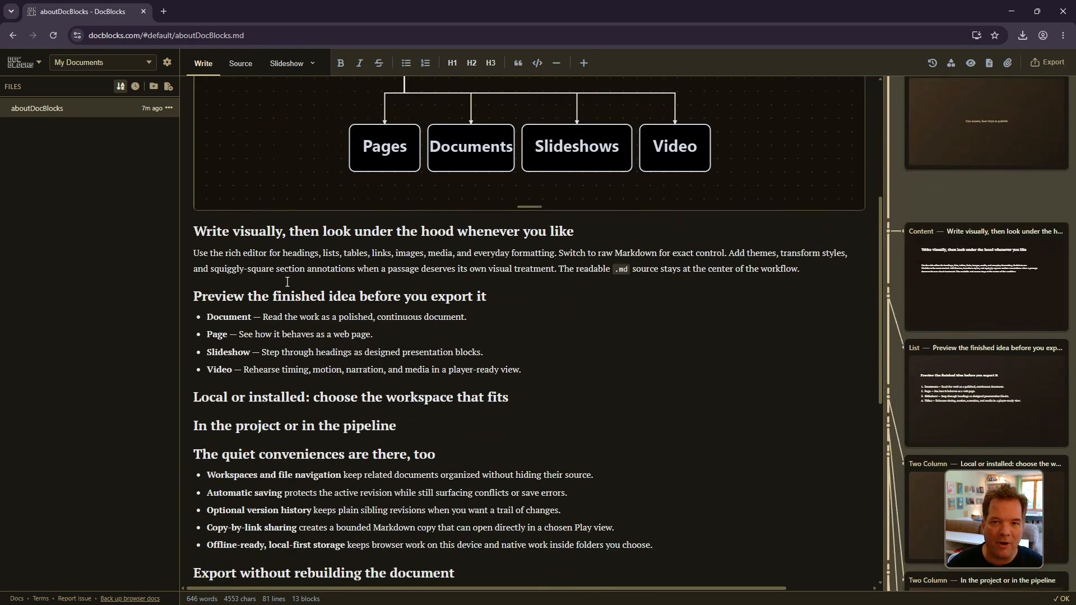
Step: Create a new document named PanamaHotel and paste the copied Panama Hotel article into it
left_click(168, 87)
type("P")
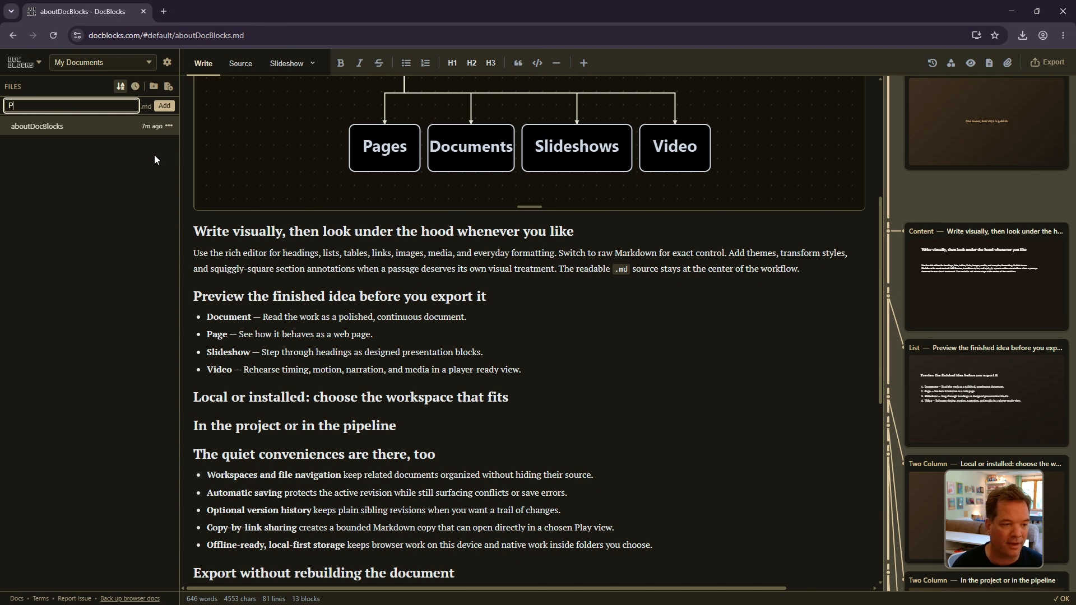
type("anamaHotel")
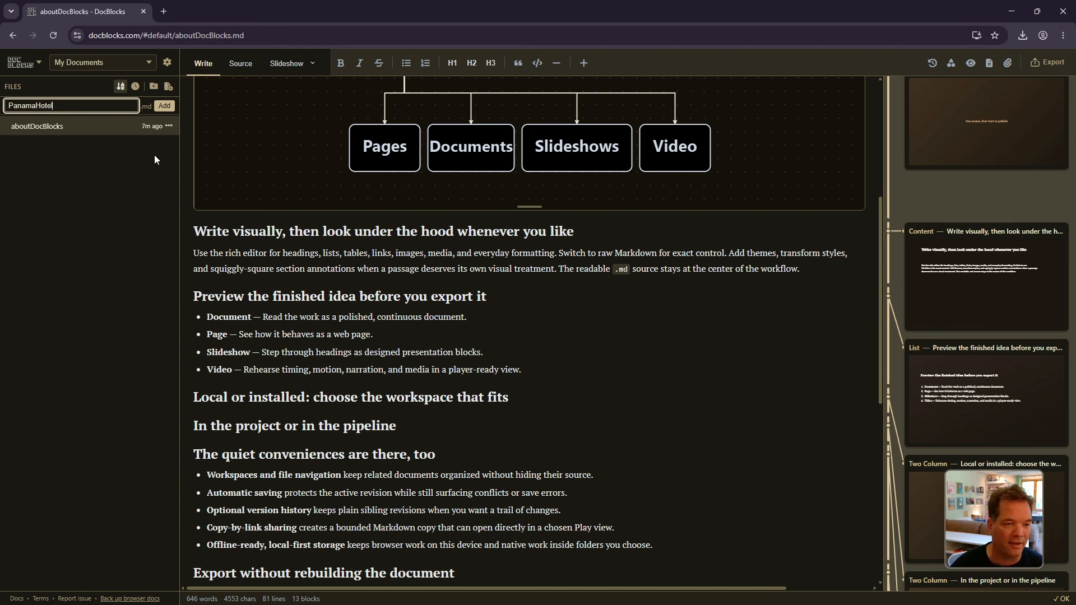
left_click(160, 111)
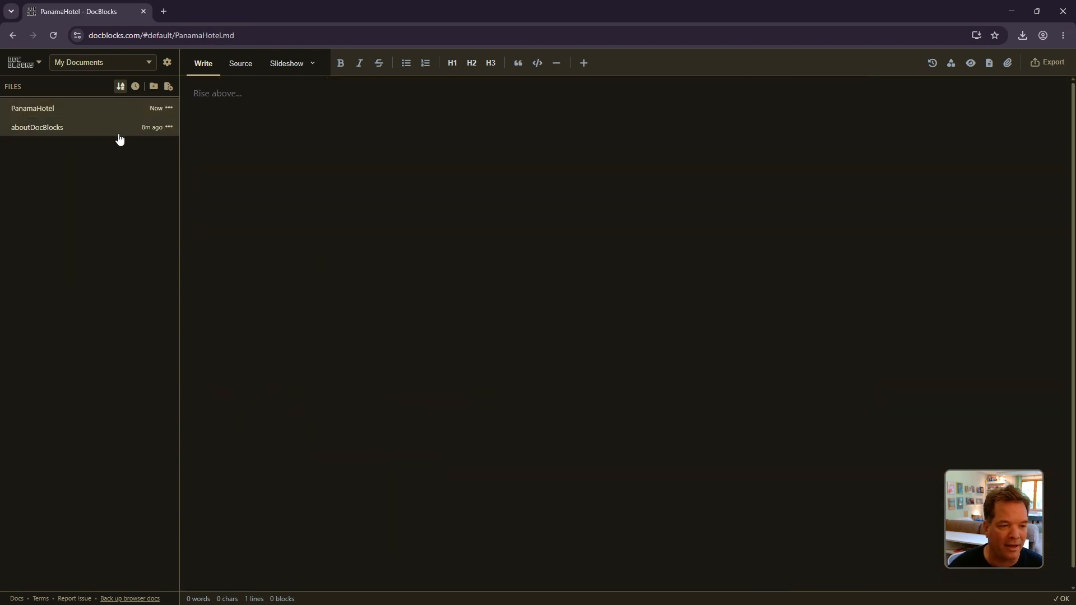
key("ctrl+v")
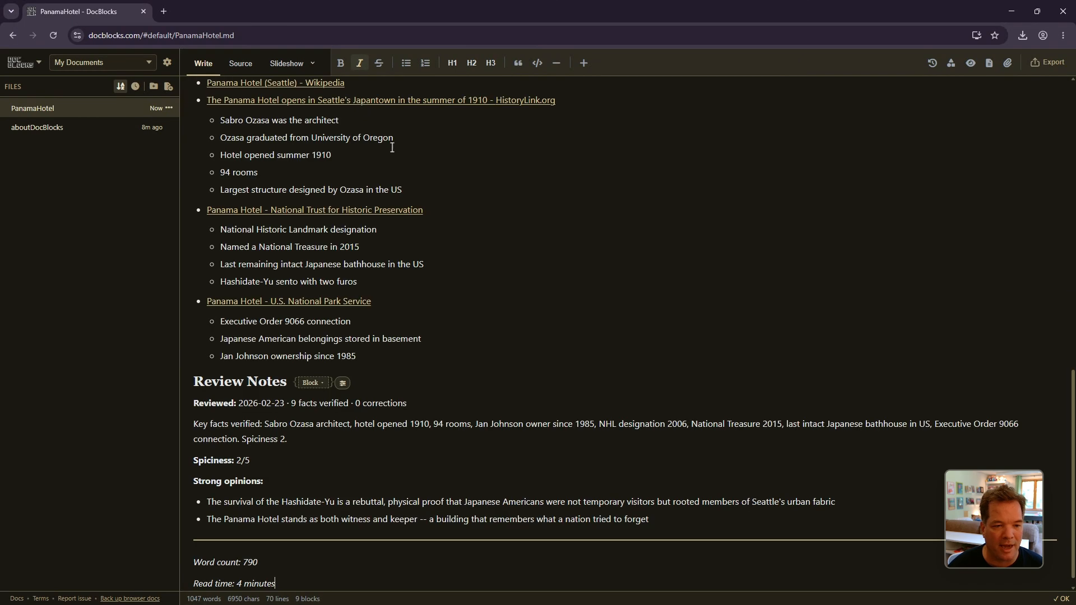
Step: Italicize "ook through the glass" at the start of the Introduction paragraph and show the document's Markdown source
scroll(436, 353, "up", 20)
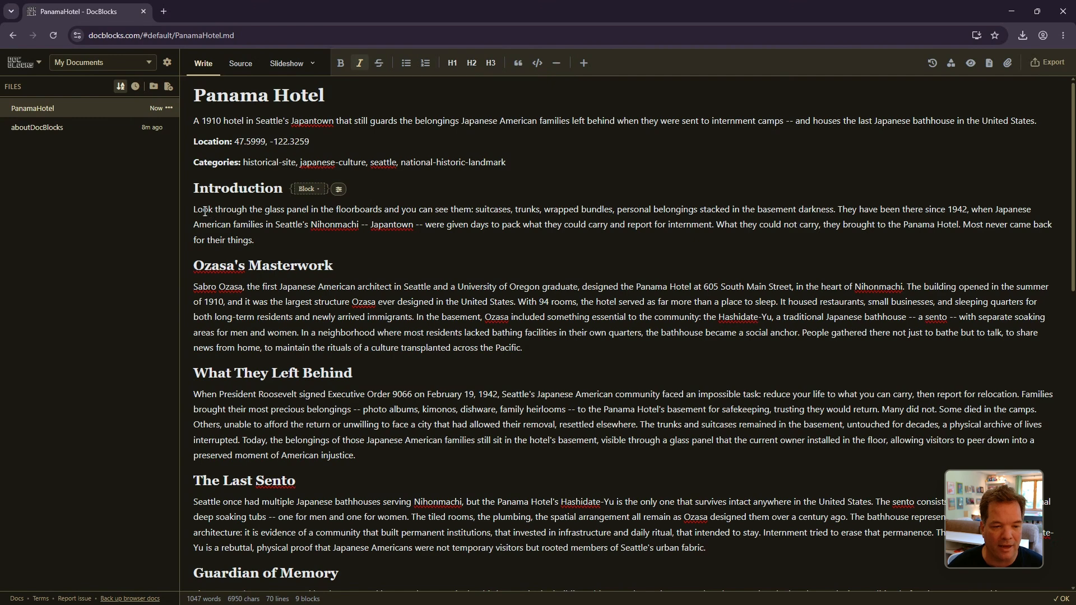
left_click_drag(196, 210, 285, 211)
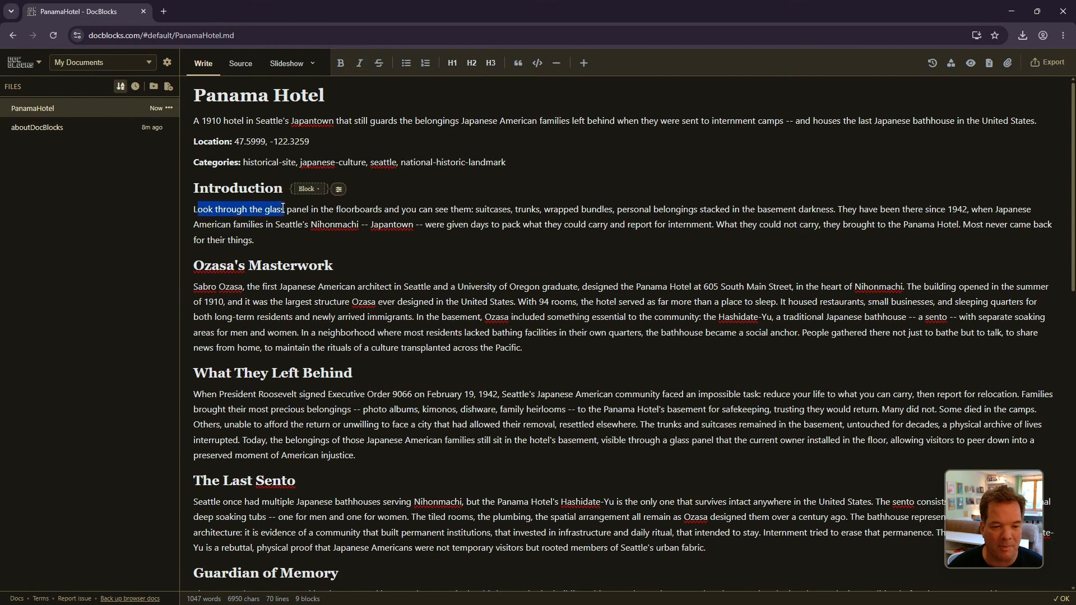
left_click(363, 64)
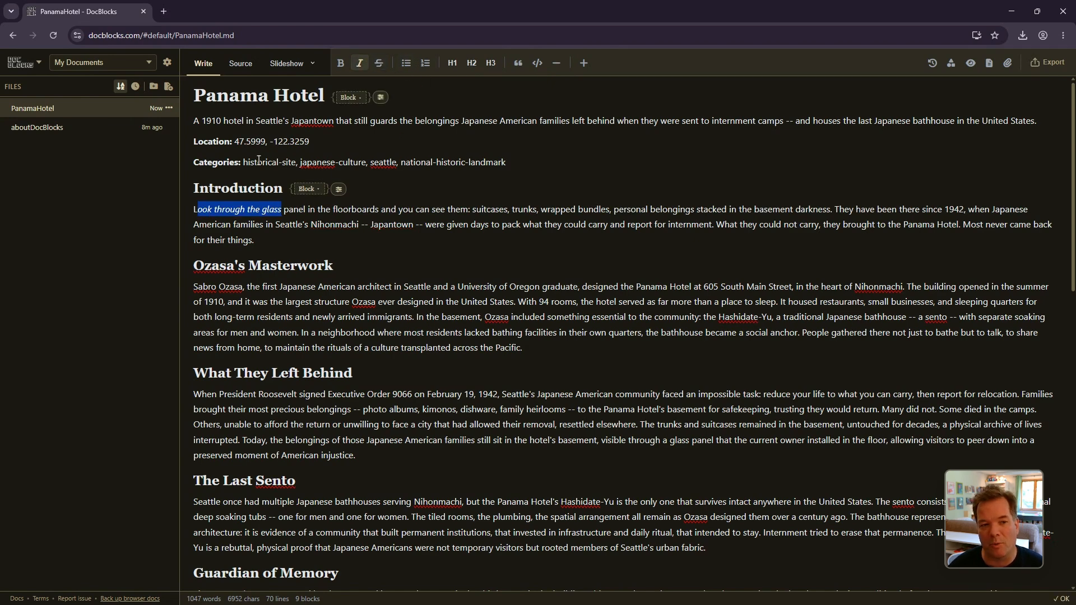
left_click(235, 66)
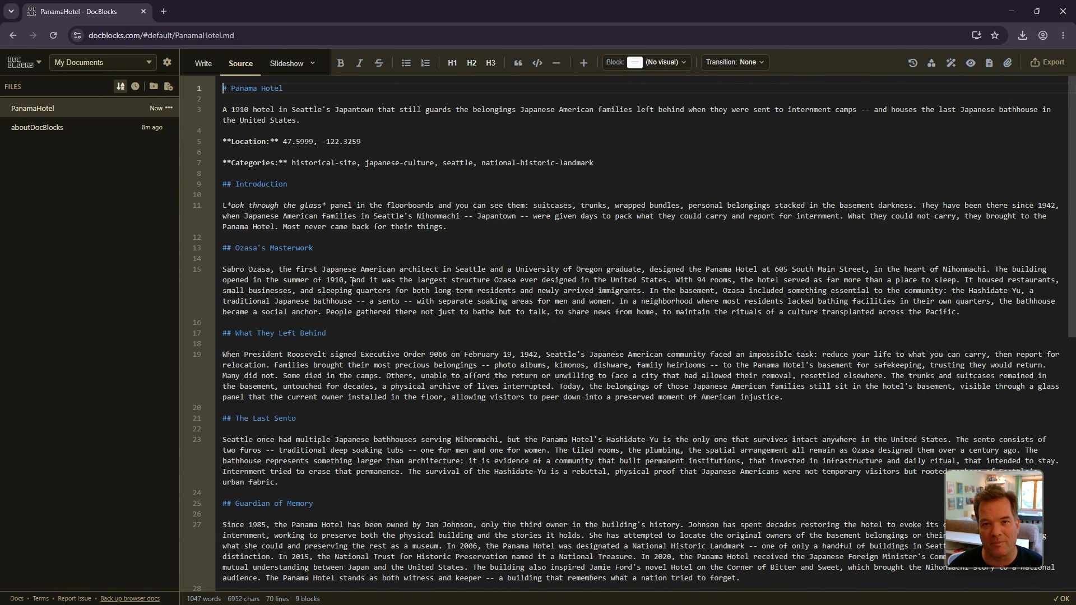
Step: Preview the document as a slideshow and step through the slides up to Guardian of Memory
left_click(312, 63)
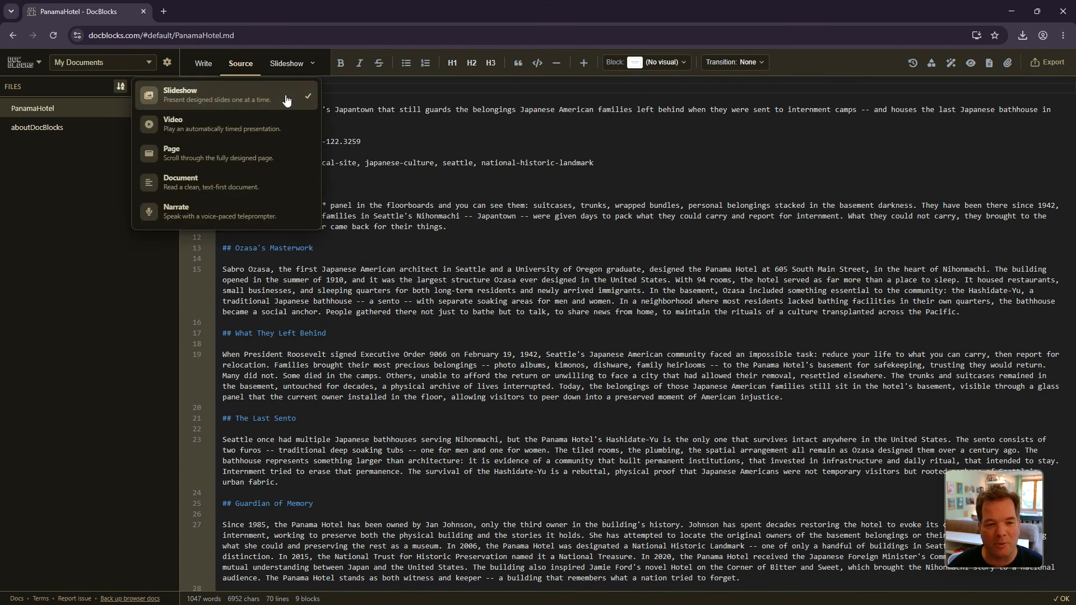
left_click(249, 102)
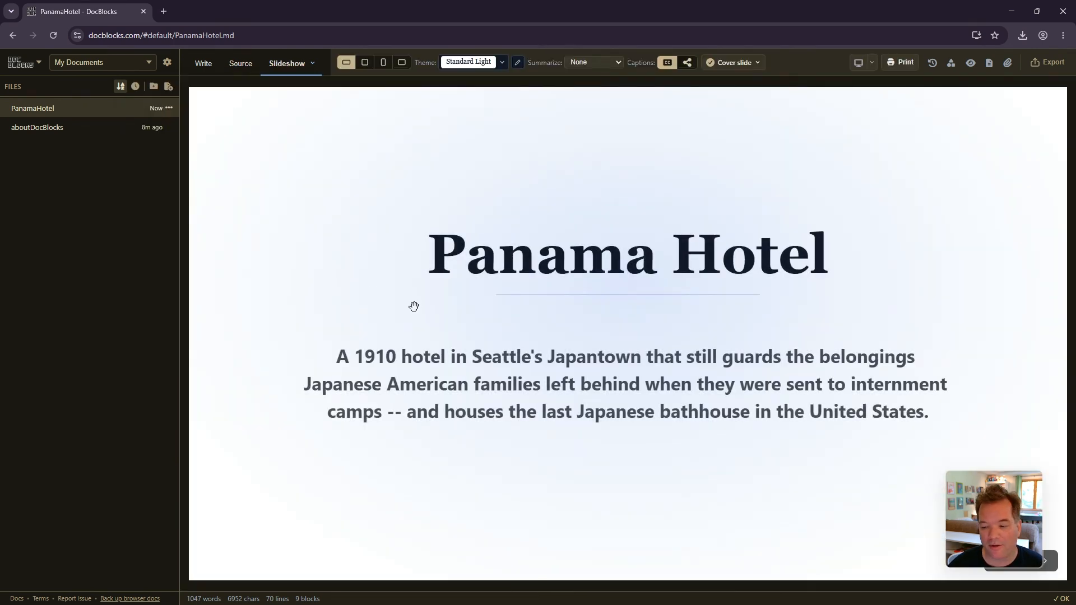
left_click(1045, 564)
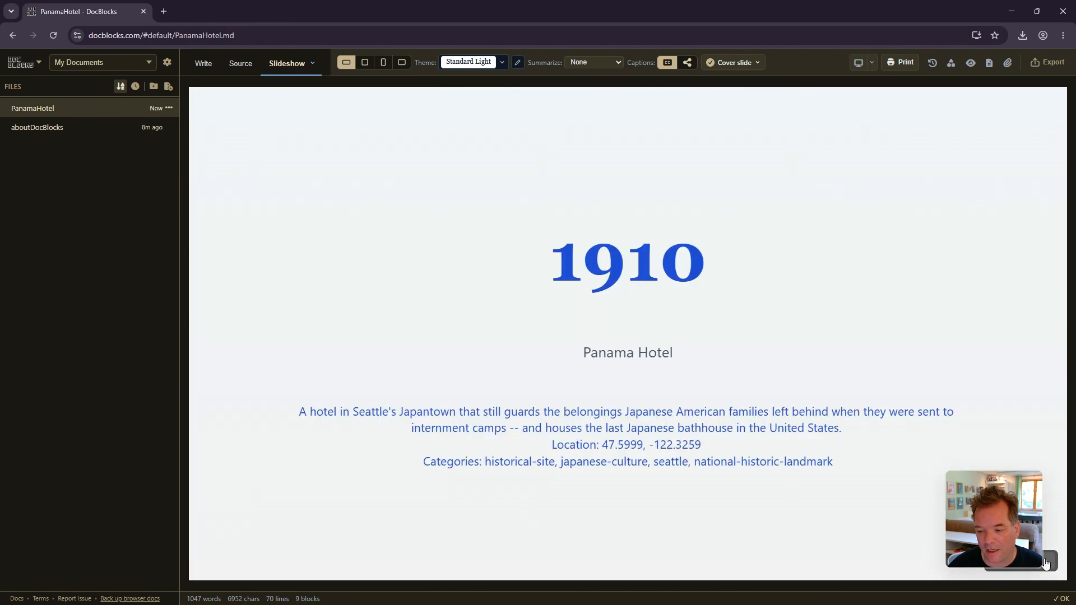
left_click(1045, 564)
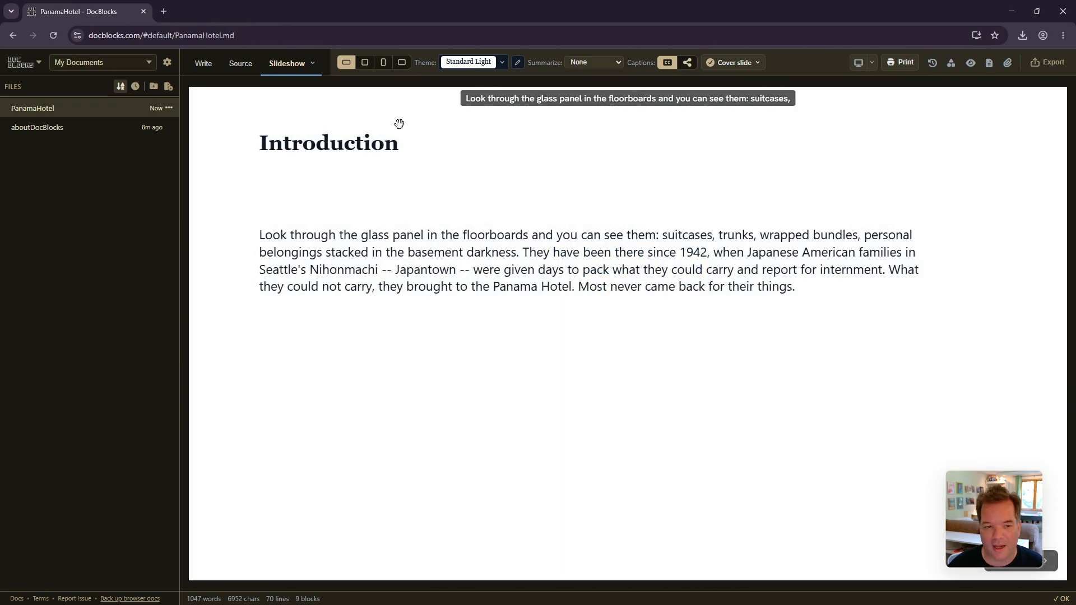
left_click(1043, 562)
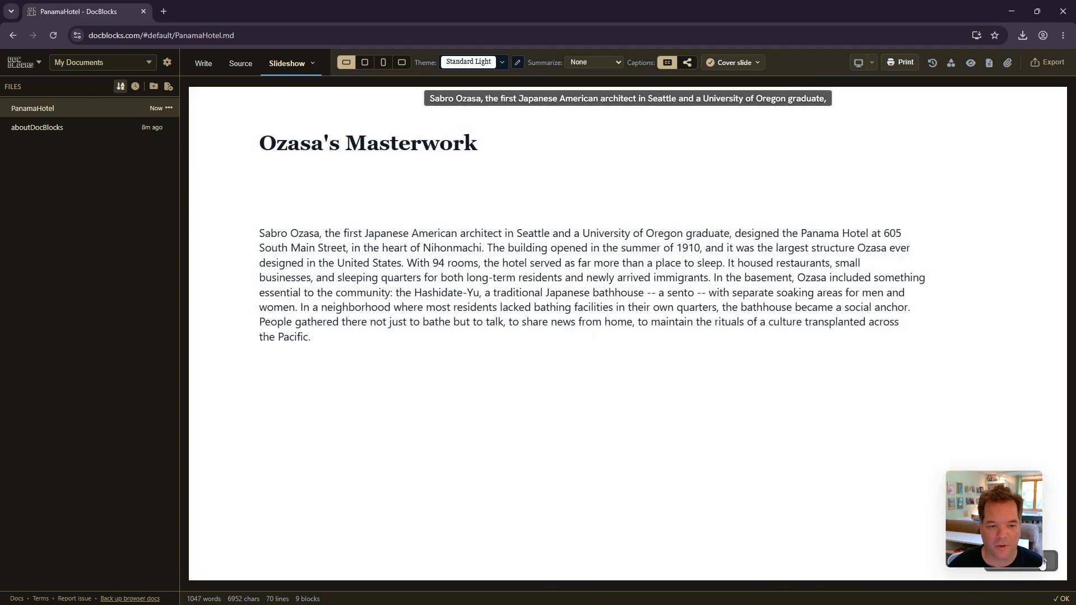
left_click(1043, 562)
left_click(1043, 562)
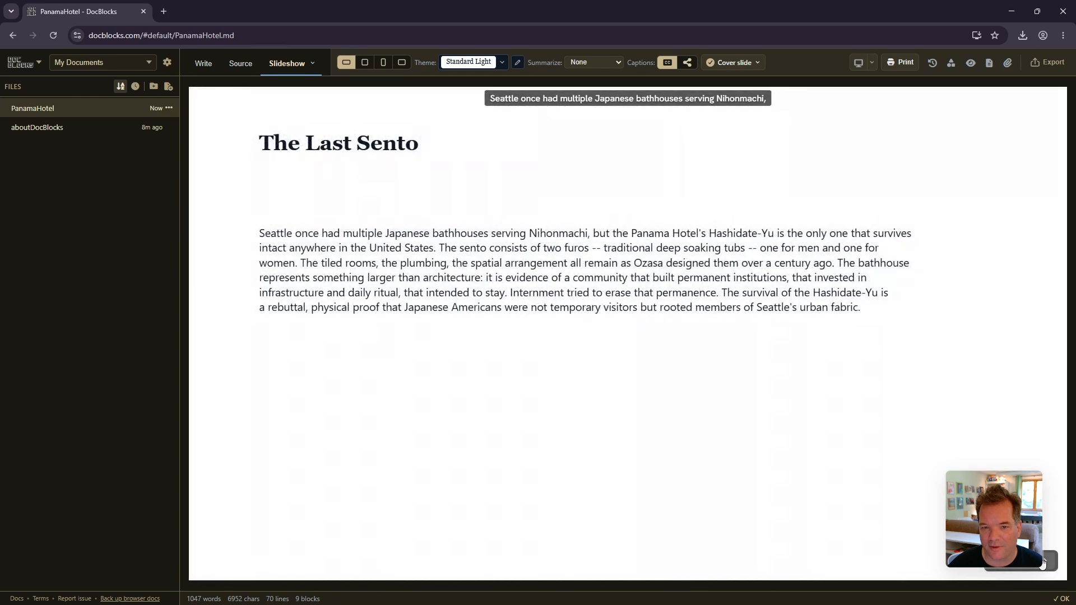
left_click(1043, 562)
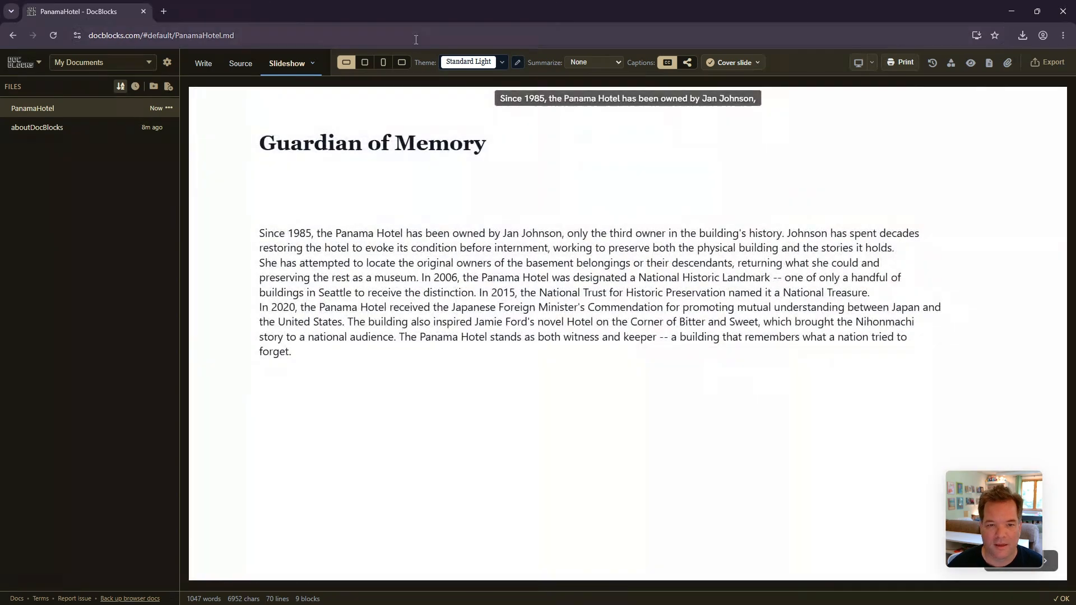
Step: Apply the Bold theme to the slideshow and step through the restyled slides up to The Last Sento
left_click(492, 62)
left_click(511, 209)
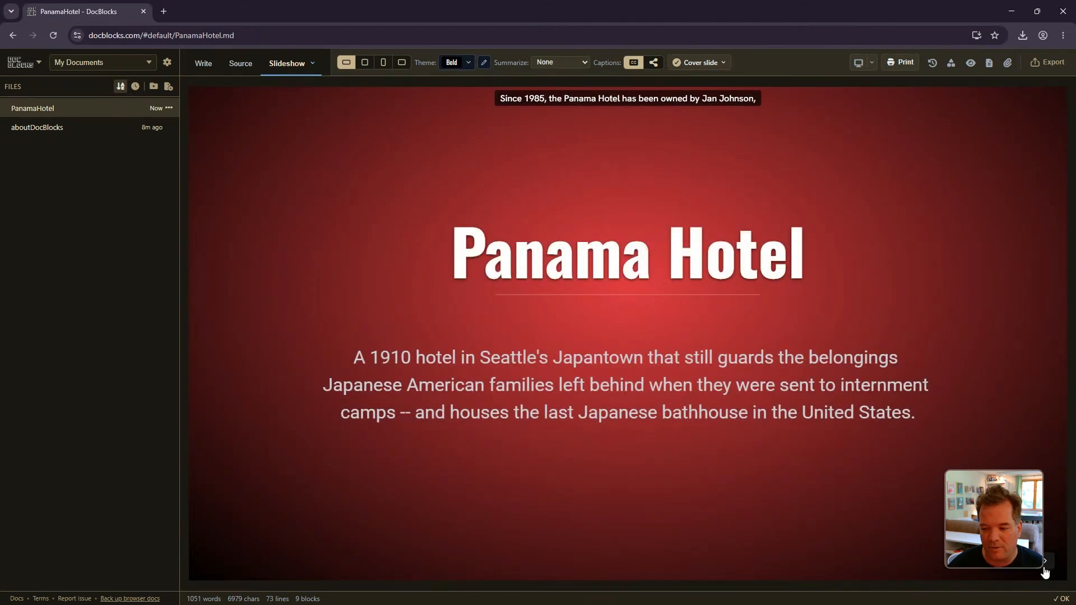
left_click(1044, 567)
left_click(1044, 567)
left_click(1044, 567)
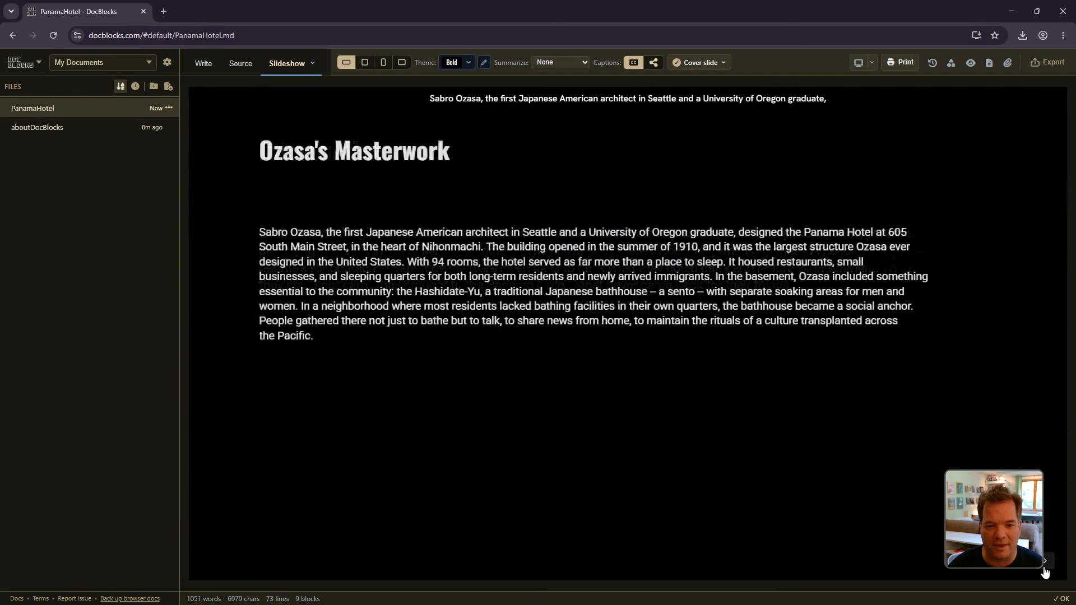
left_click(1044, 567)
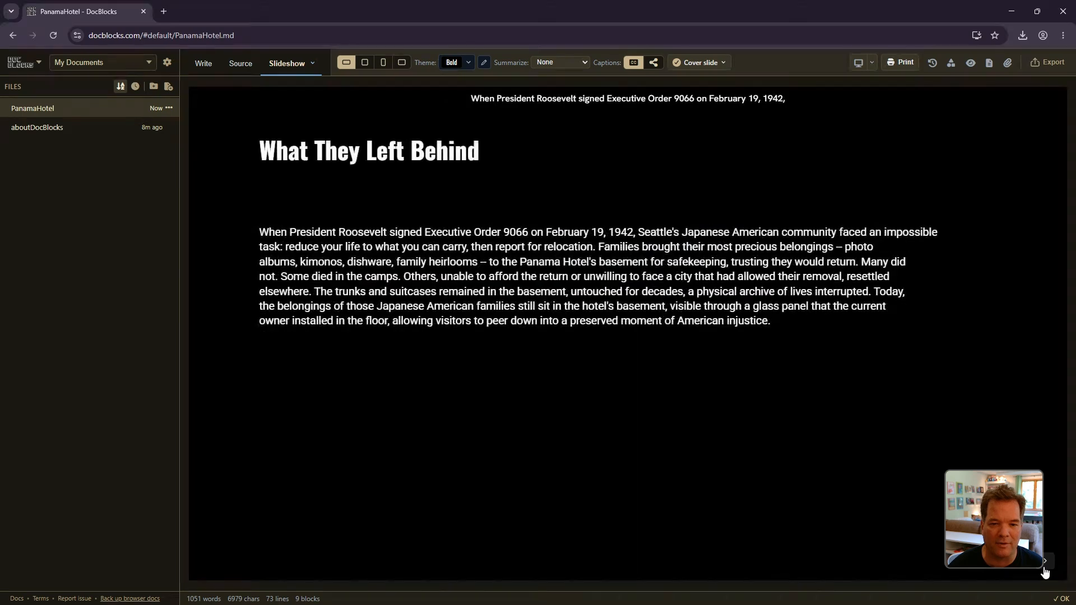
left_click(1044, 567)
Step: Set the slideshow's summarize style to Documentary and step through the slides to Ozasa's Masterwork
left_click(556, 62)
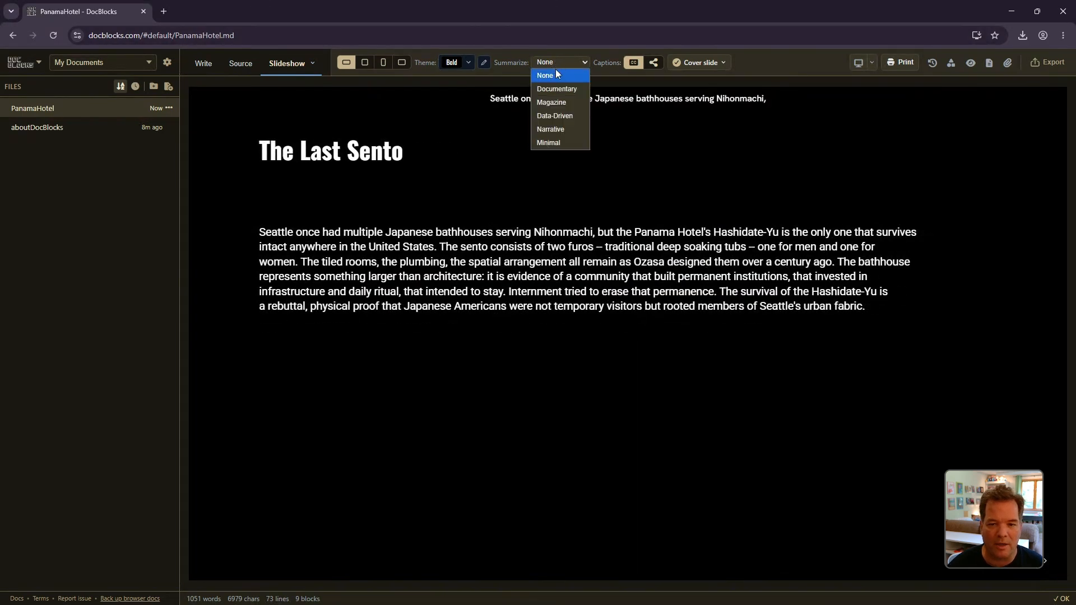
left_click(558, 86)
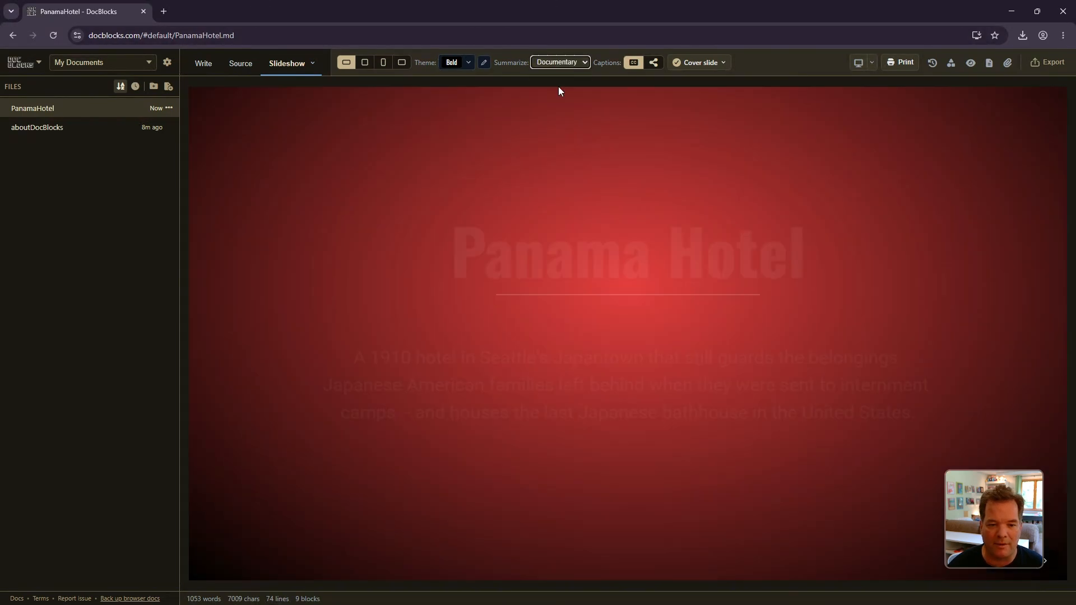
left_click(1045, 567)
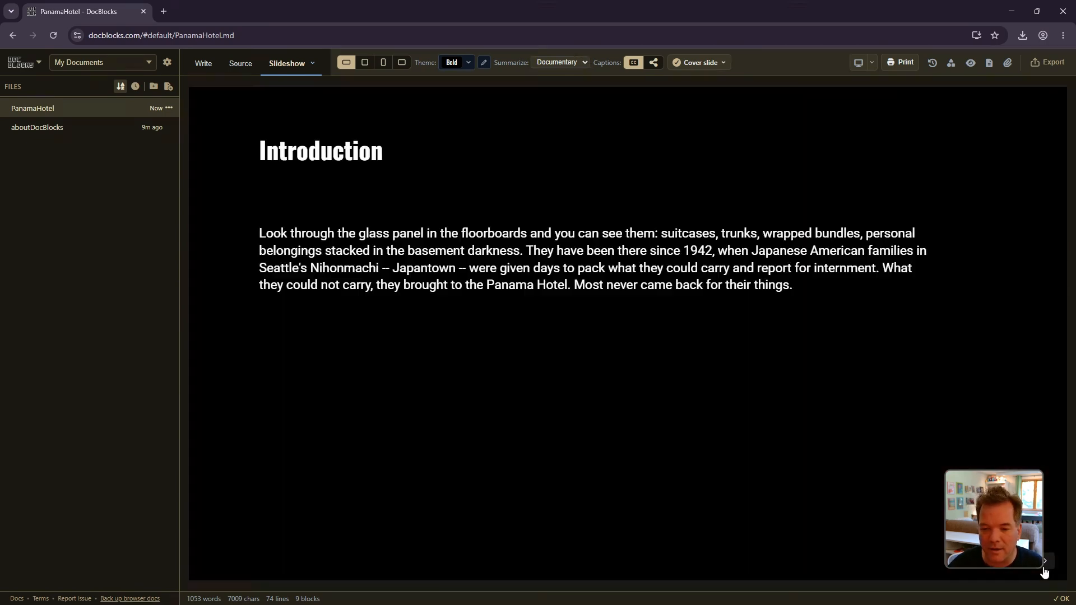
left_click(1044, 567)
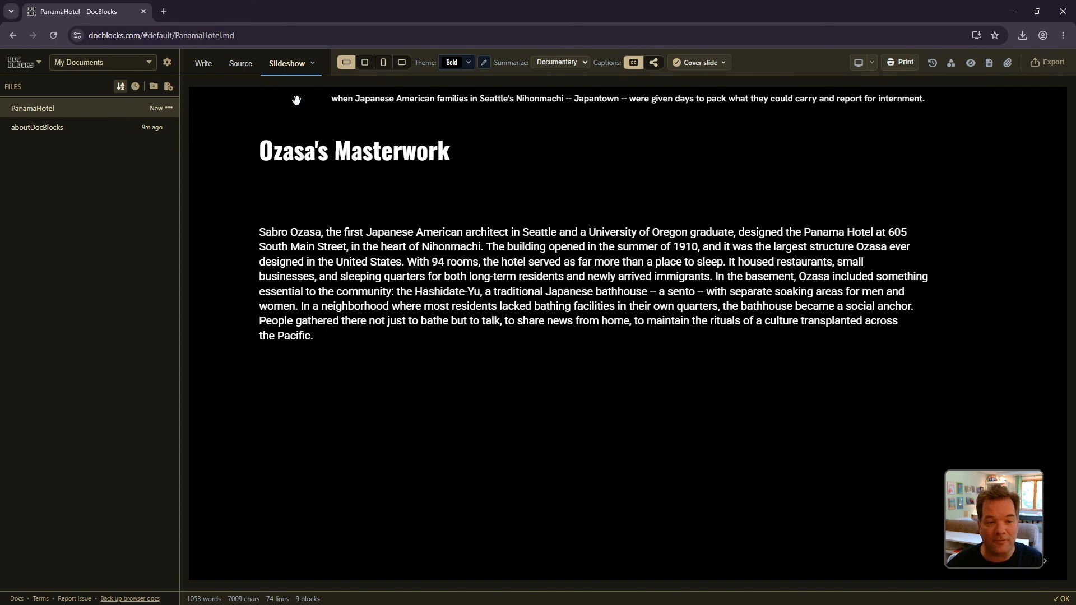
Step: Check the themed document in the writing view, play it as a video, and switch the captions to the large word-highlighting style
left_click(204, 64)
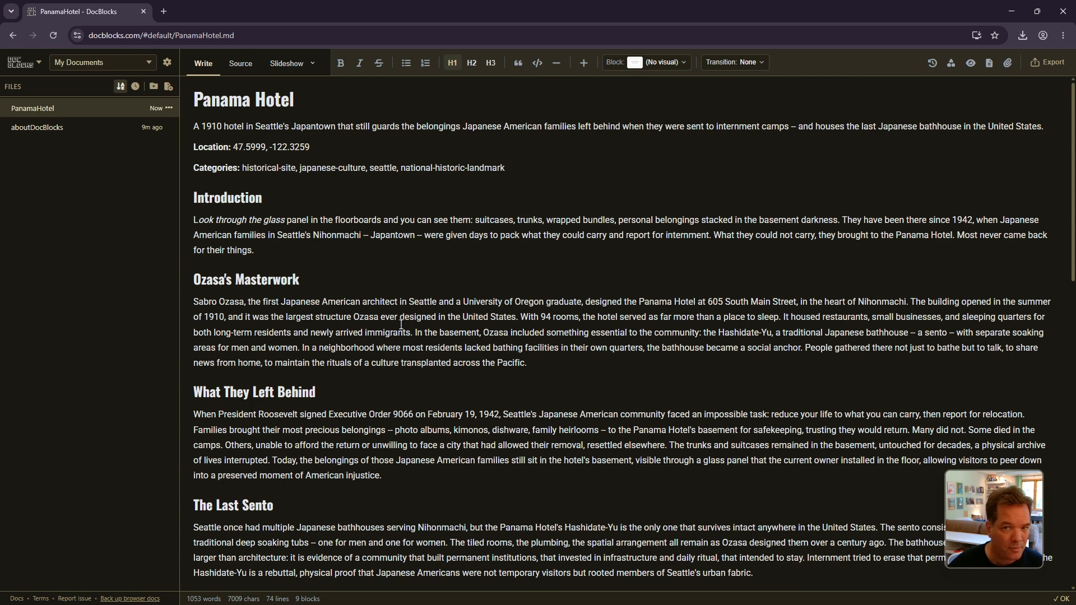
left_click(311, 63)
left_click(207, 146)
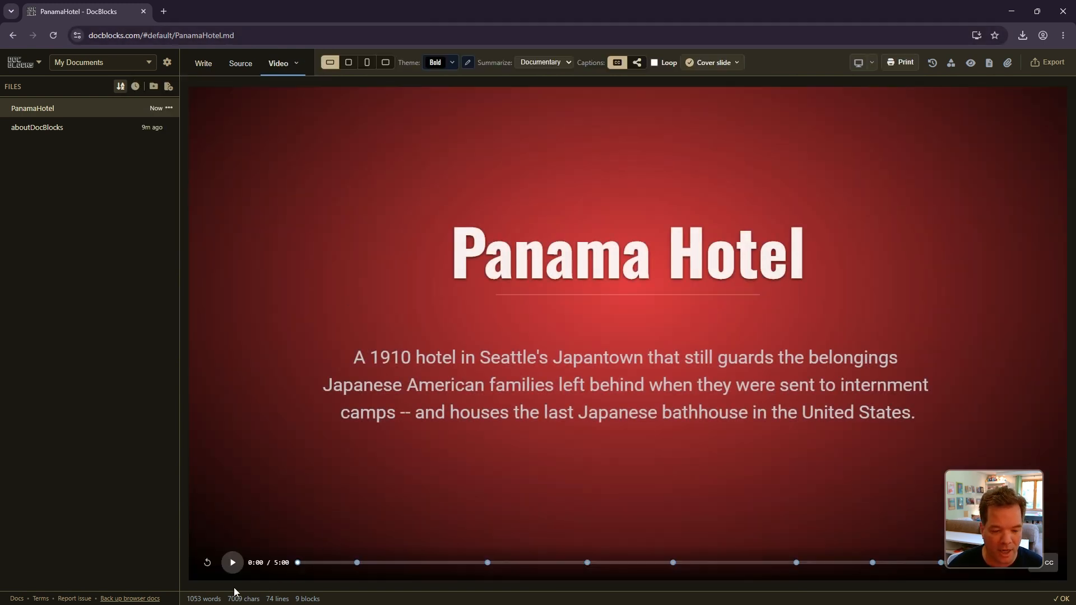
left_click(233, 562)
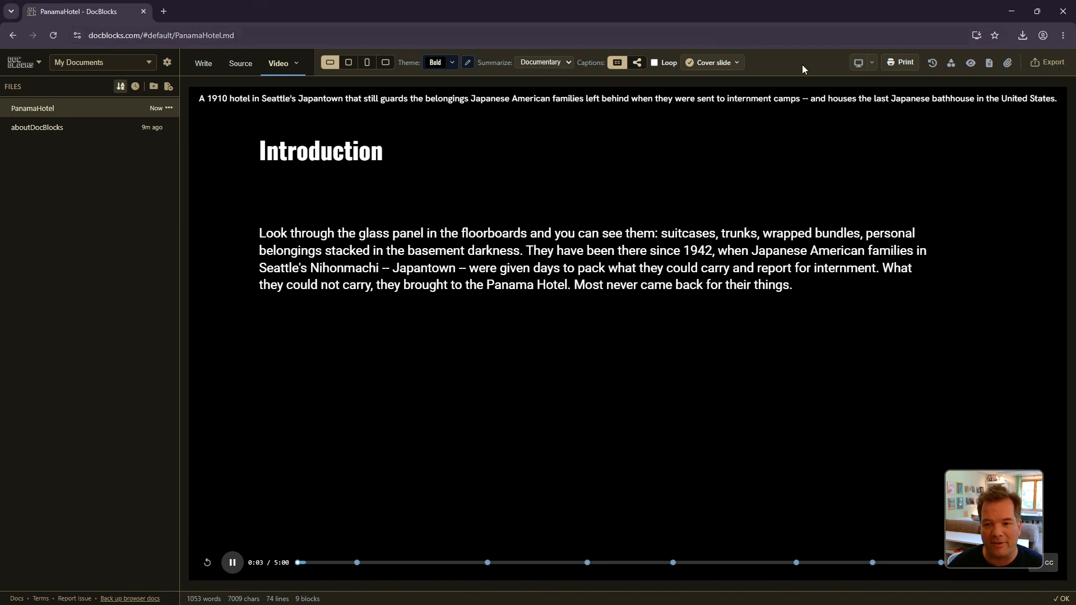
left_click(637, 63)
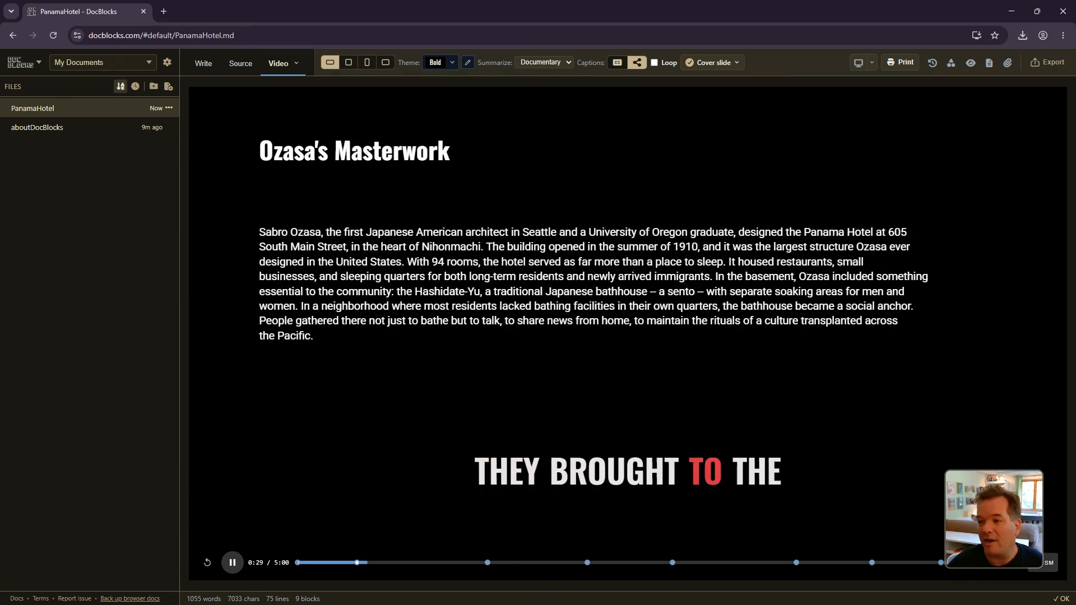
Step: Save the document to Downloads as a PPTX with Warm Earth + Documentary and open the downloaded PanamaHotel.pptx
left_click(1050, 68)
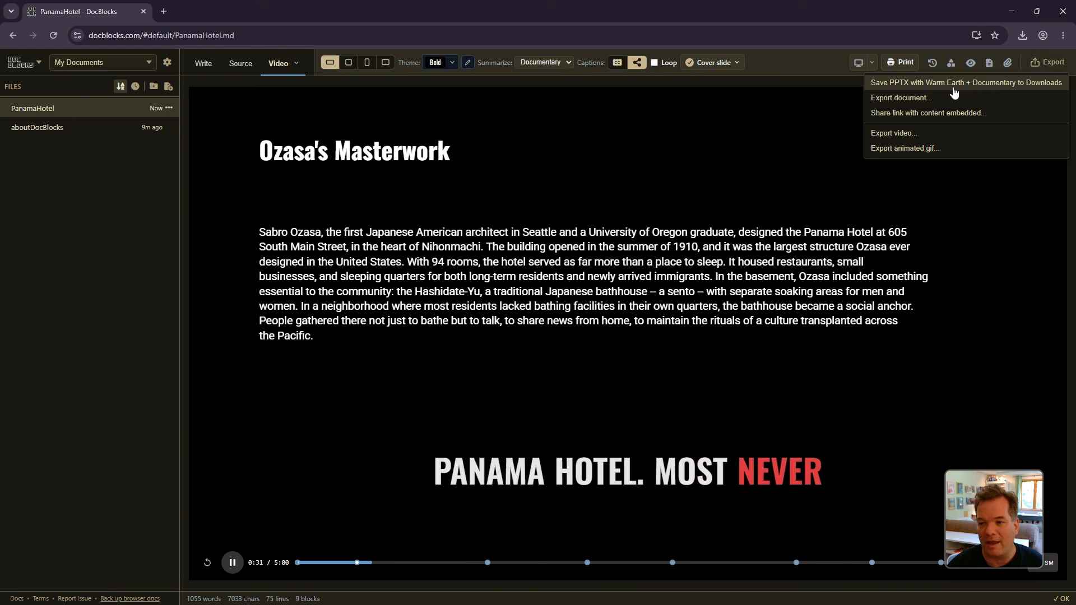
left_click(907, 84)
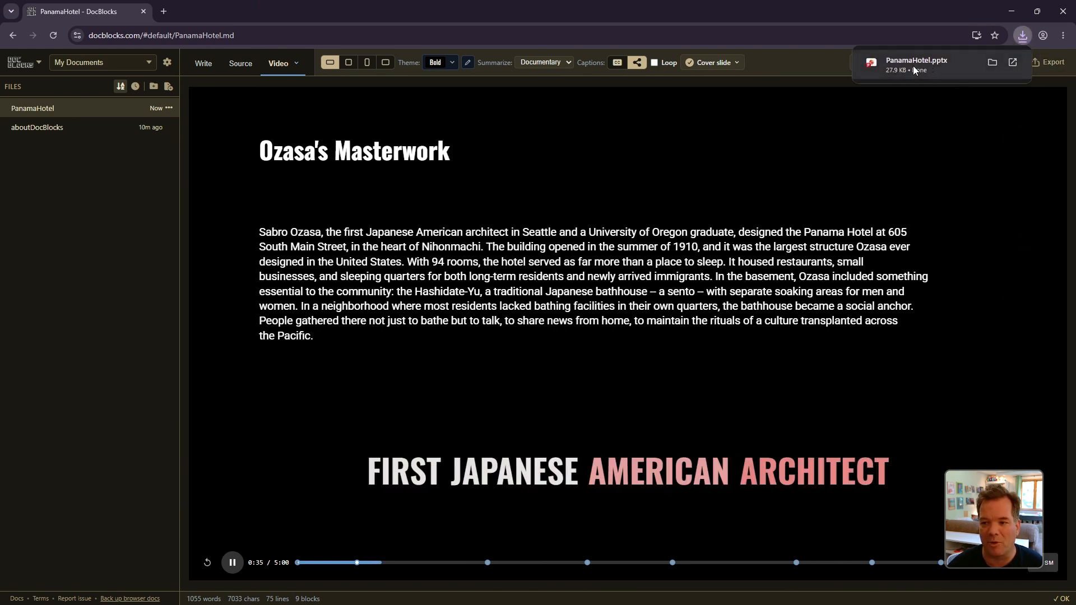
left_click(903, 66)
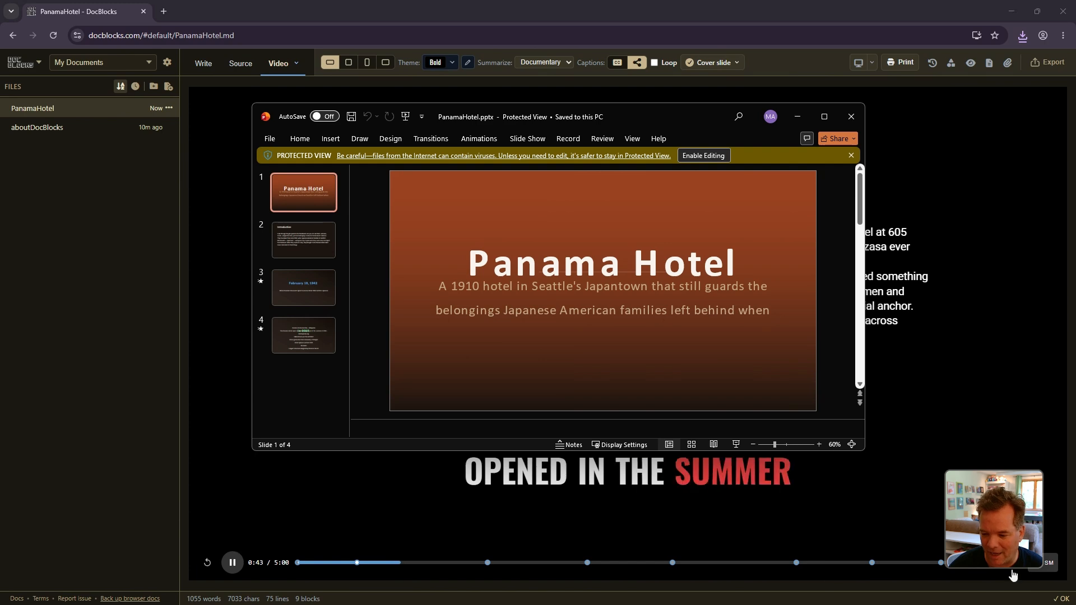
Step: Enable editing of the presentation in PowerPoint, view the Introduction slide, and close the presentation
left_click(707, 156)
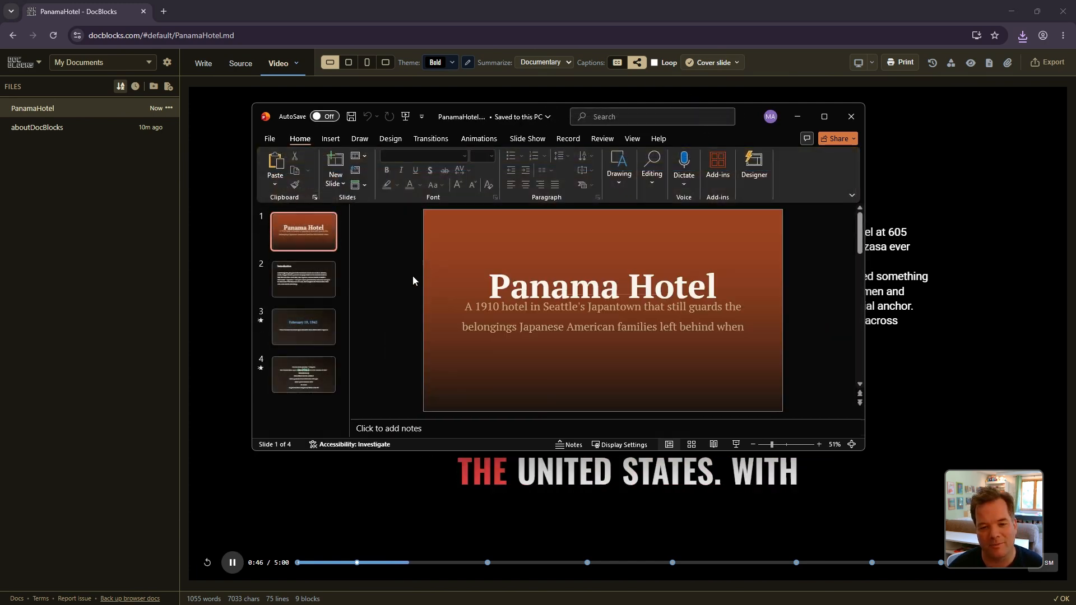
left_click(290, 299)
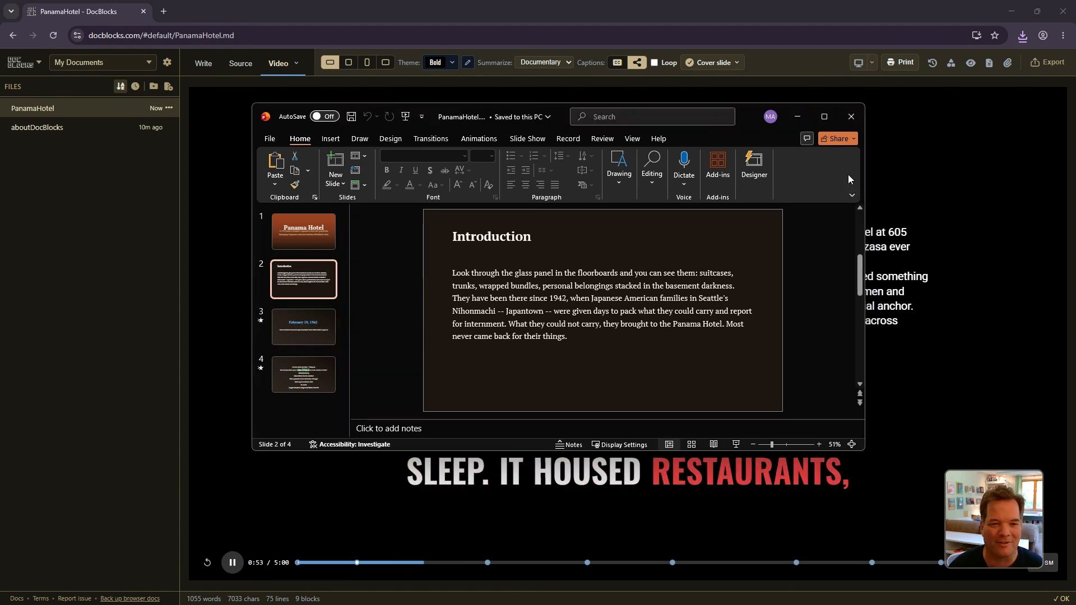
left_click(847, 120)
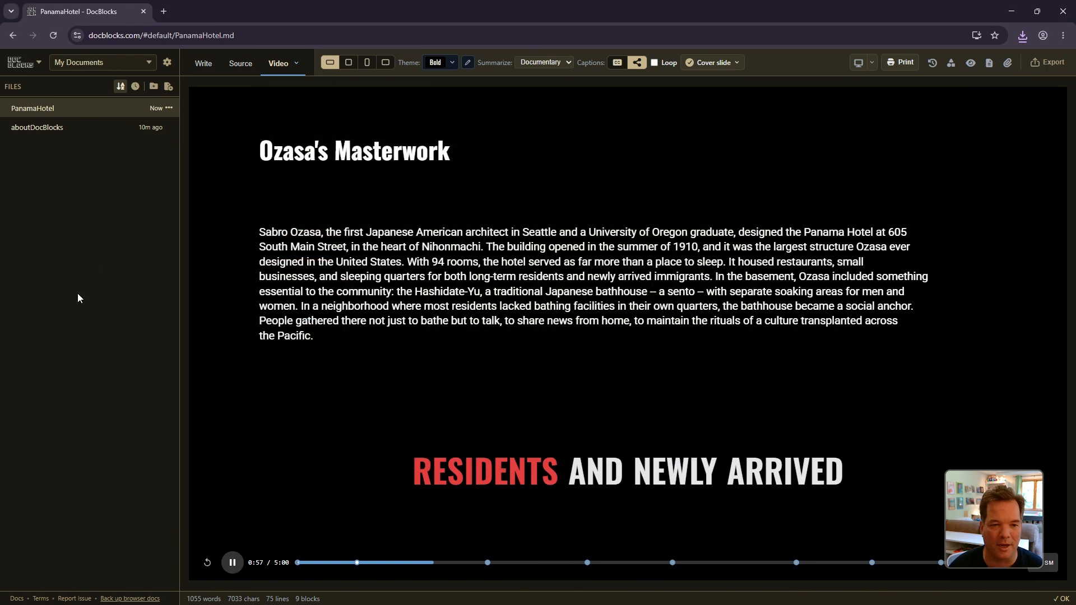
Step: Start exporting the presentation as a normal-quality MP4 video at 30 fps in landscape 1920 × 1080 with audio, and cancel the running export
left_click(1047, 62)
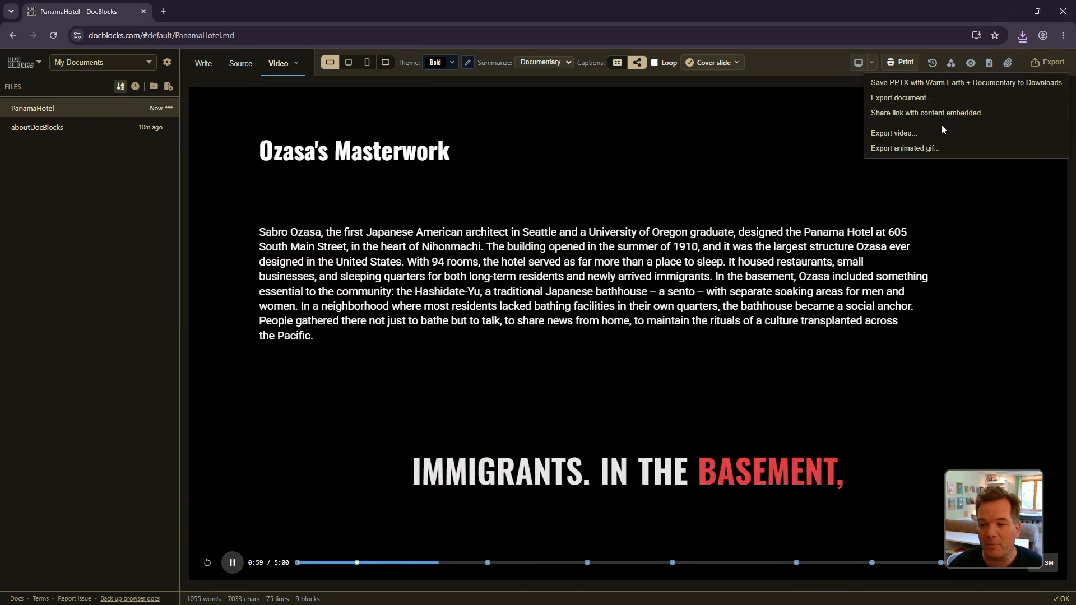
left_click(920, 135)
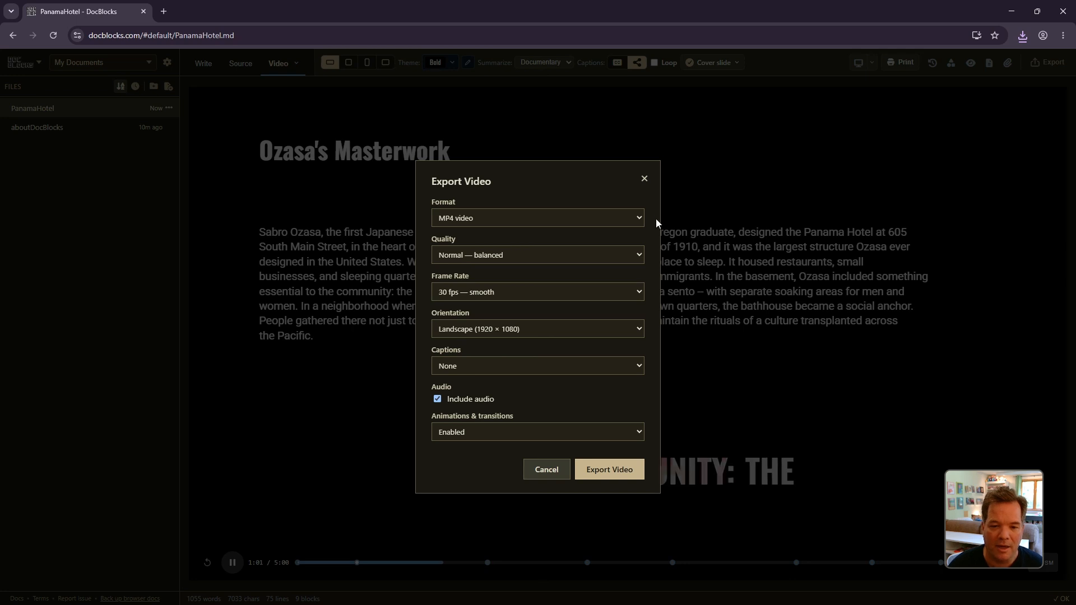
left_click(601, 469)
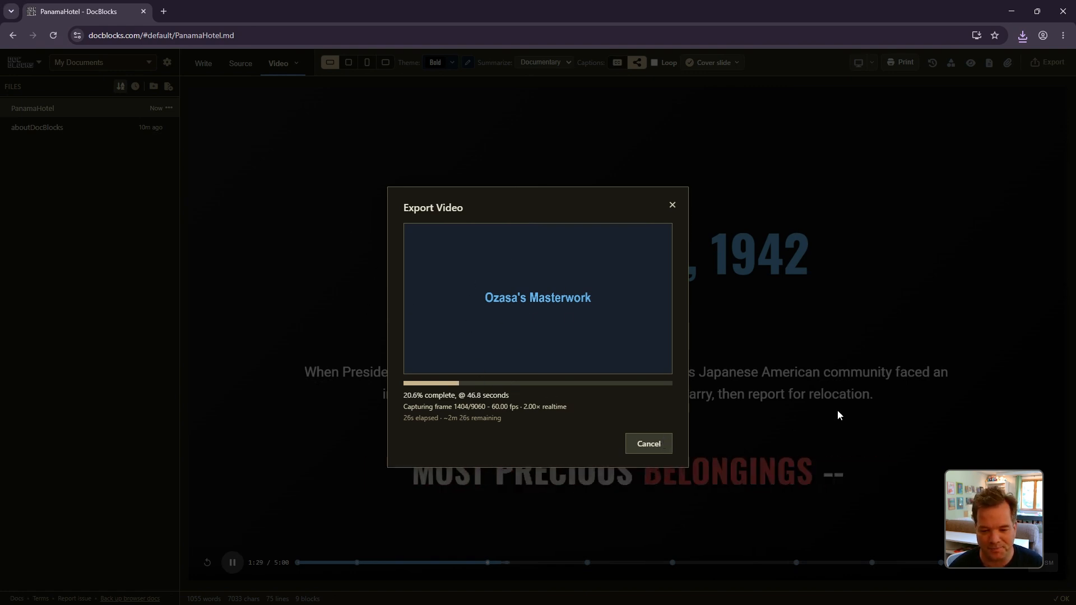
left_click(645, 446)
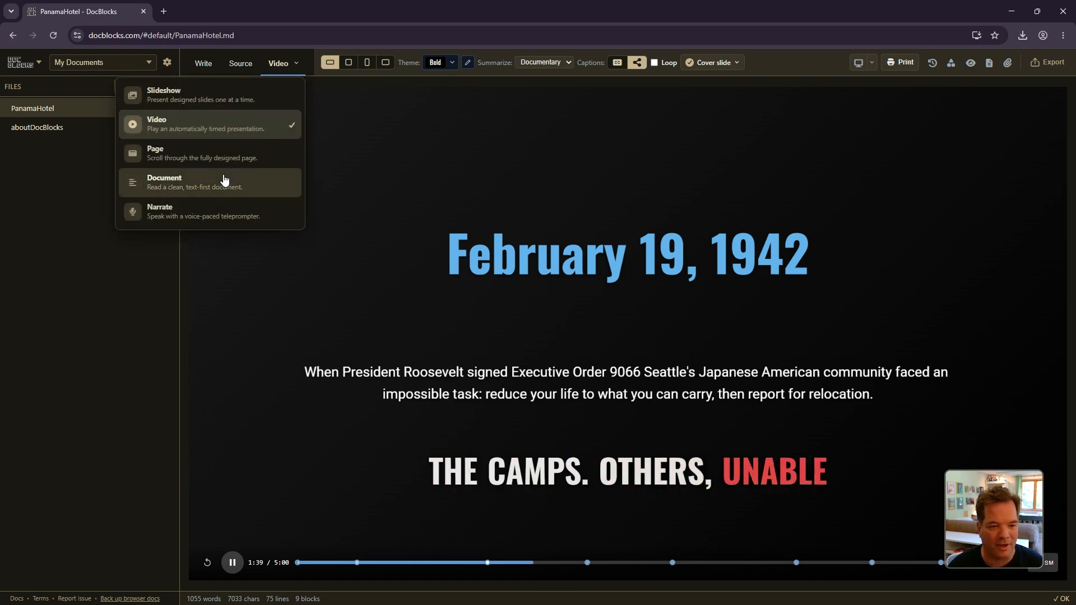
Step: Switch the presentation to Page mode and look through the designed page down to The Last Sento section
left_click(209, 159)
scroll(495, 212, "down", 4)
scroll(496, 212, "down", 5)
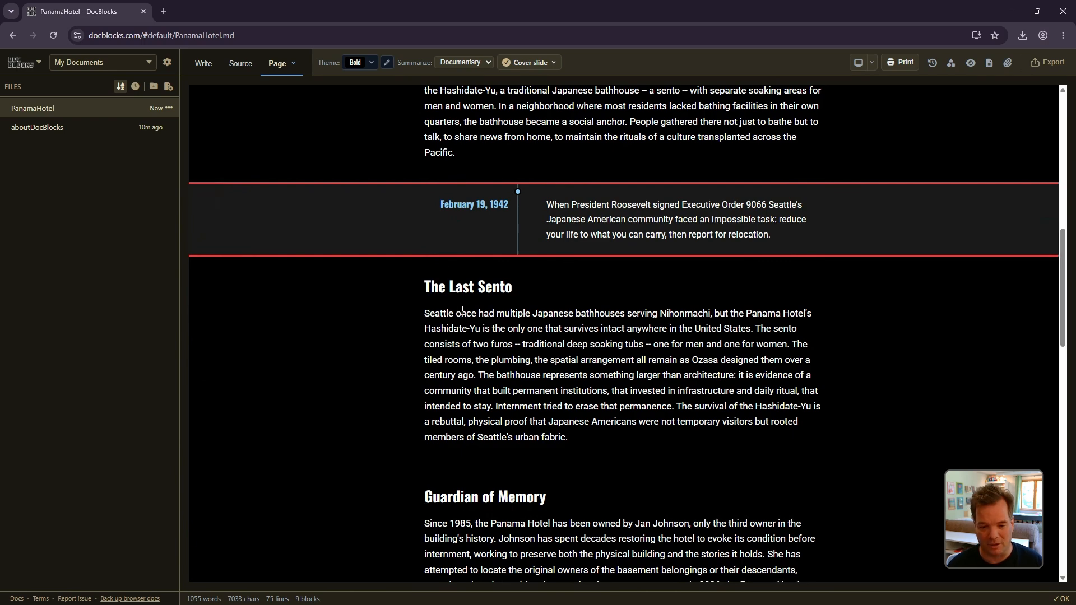
scroll(462, 308, "up", 10)
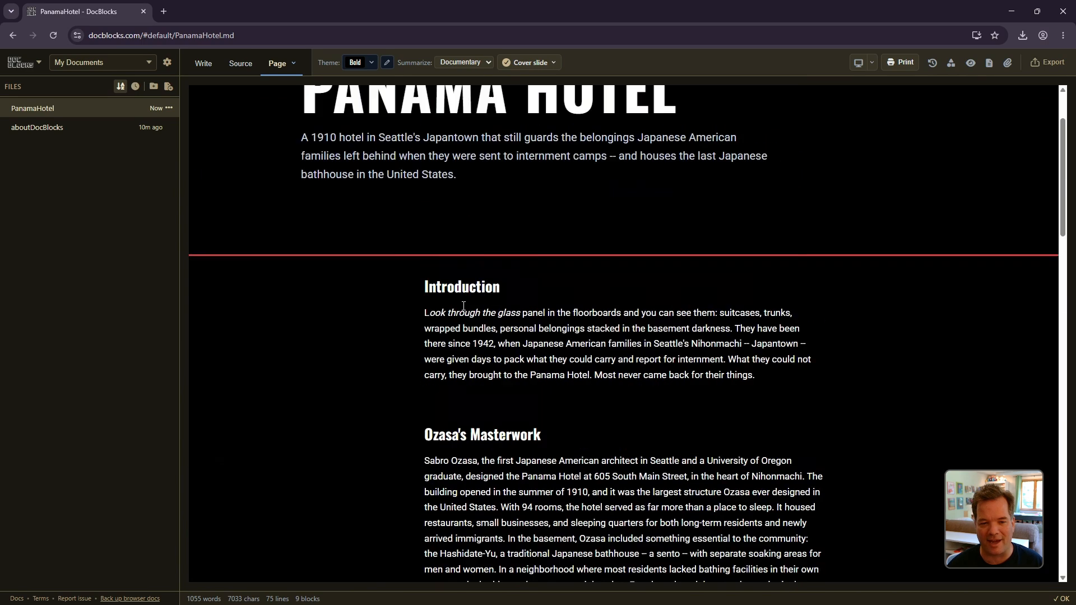
Step: Compare the writing view with the designed page and look through the page down to the Review Notes
left_click(203, 63)
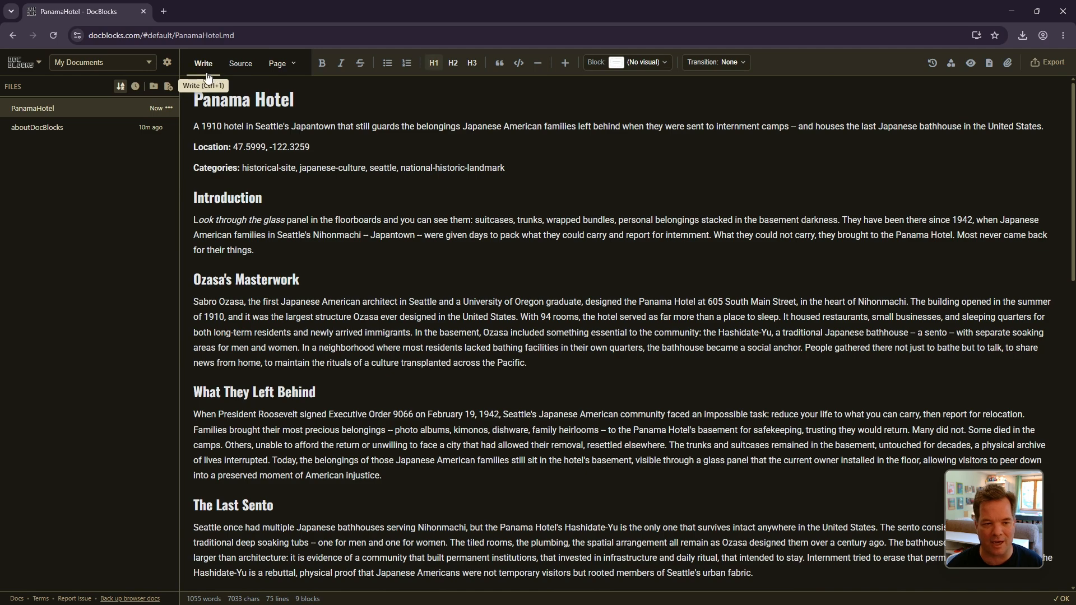
left_click(286, 70)
scroll(540, 308, "down", 15)
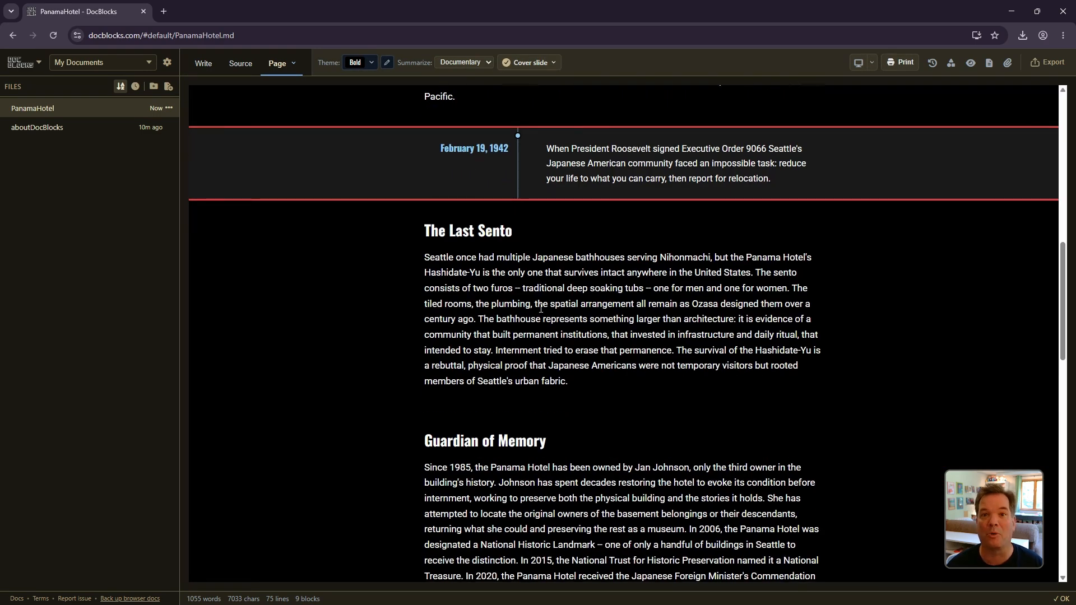
scroll(541, 308, "down", 10)
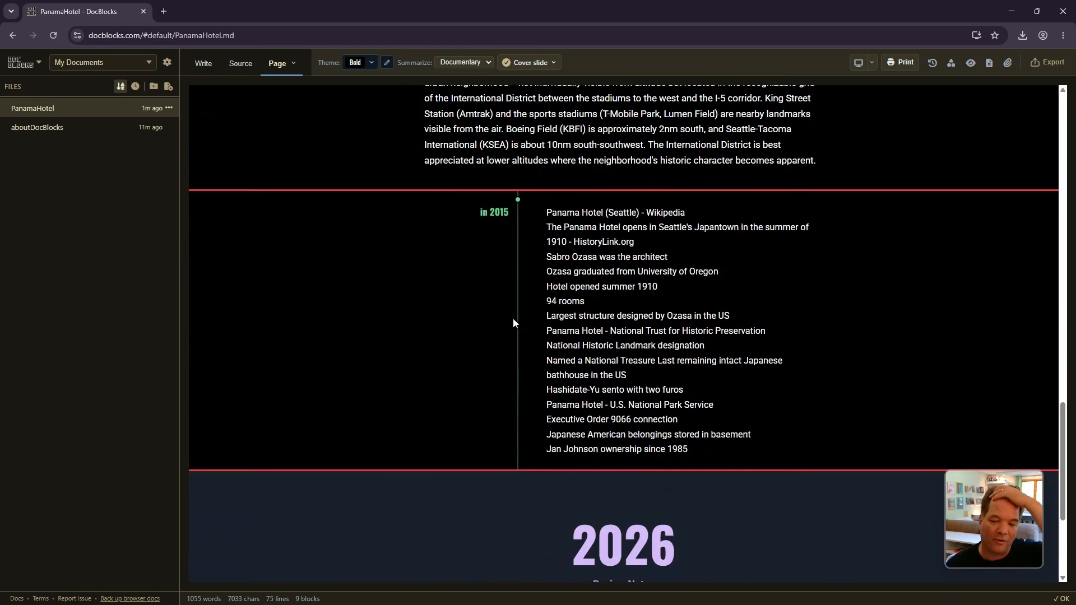
scroll(513, 318, "down", 4)
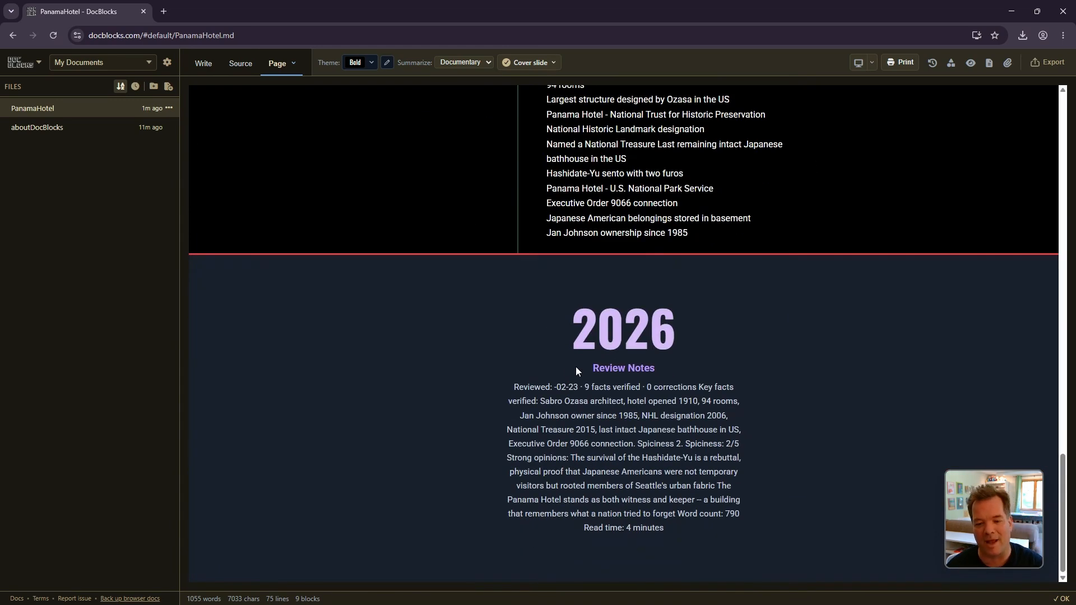
scroll(543, 389, "up", 13)
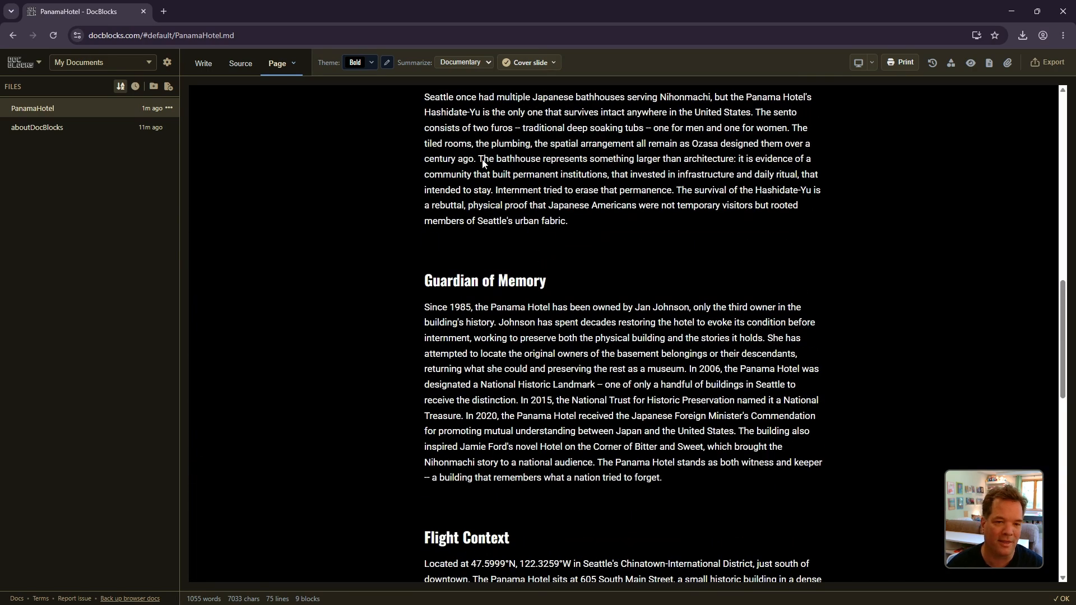
Step: Switch the presentation to the text-first Document mode and look over the opening sections
left_click(292, 65)
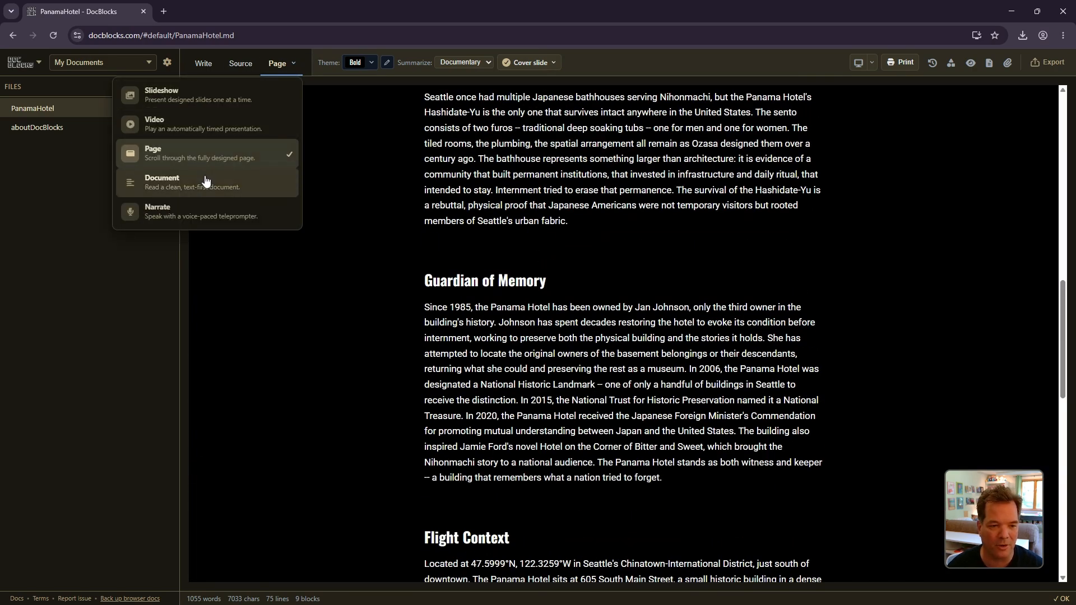
left_click(206, 180)
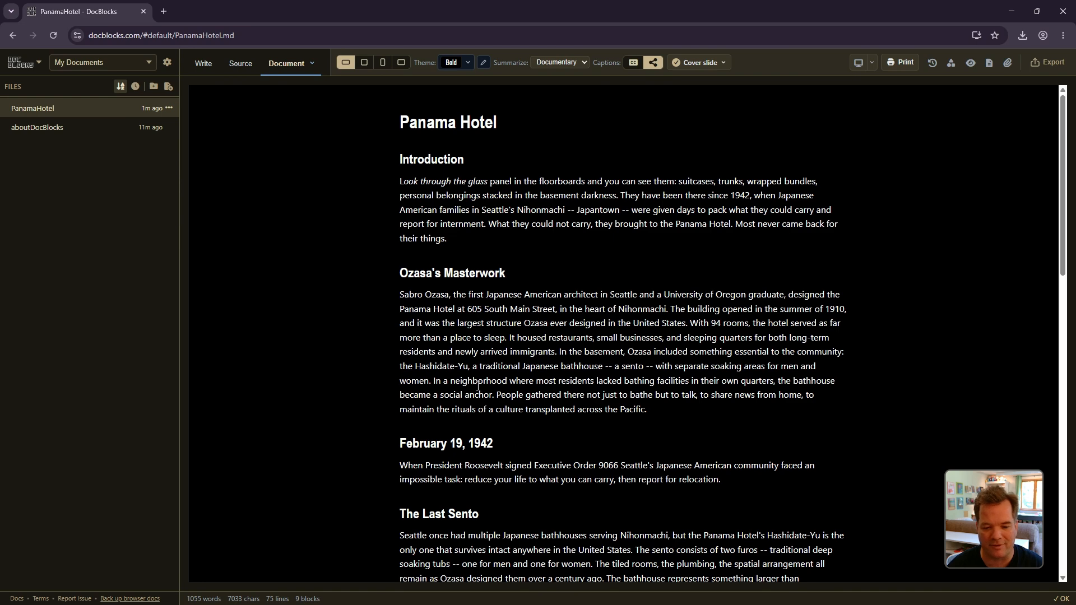
scroll(626, 225, "down", 1)
Step: Start the Narrate teleprompter, dismiss the microphone permission request, and follow the script into the Introduction
left_click(297, 63)
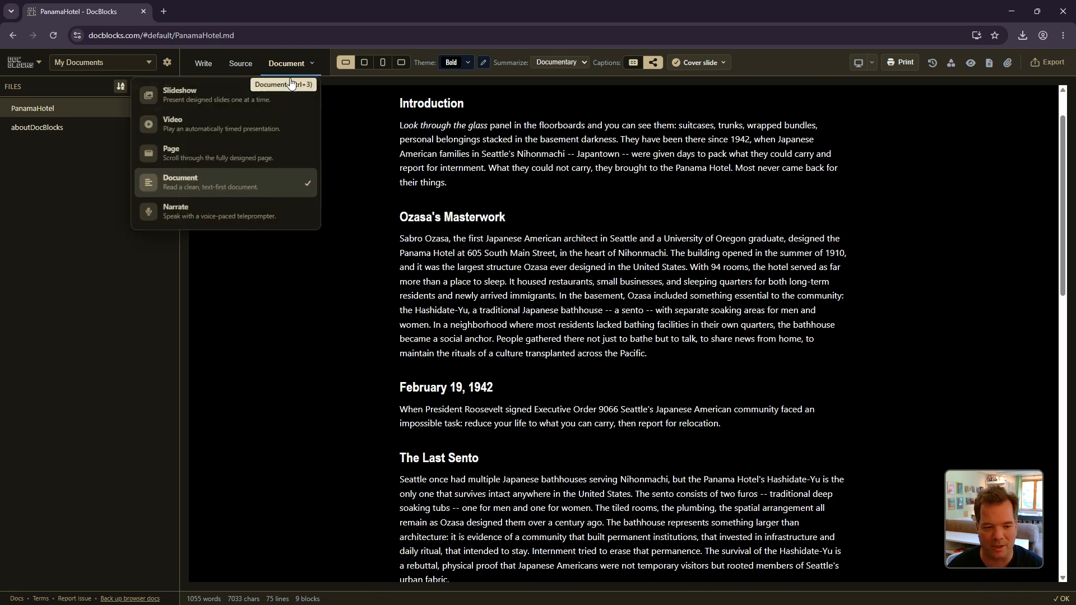
left_click(175, 212)
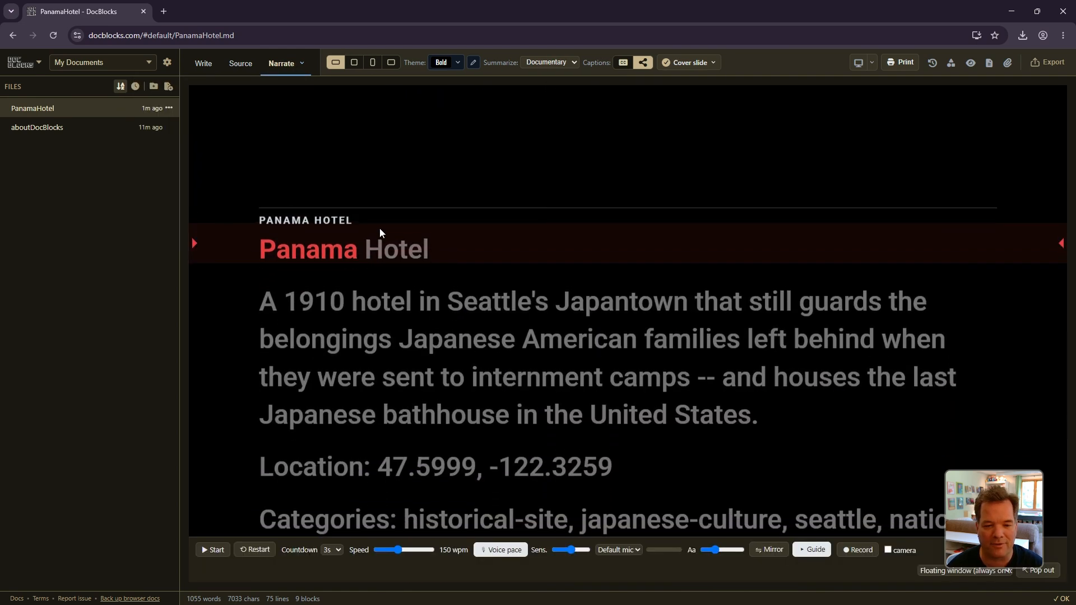
left_click(215, 550)
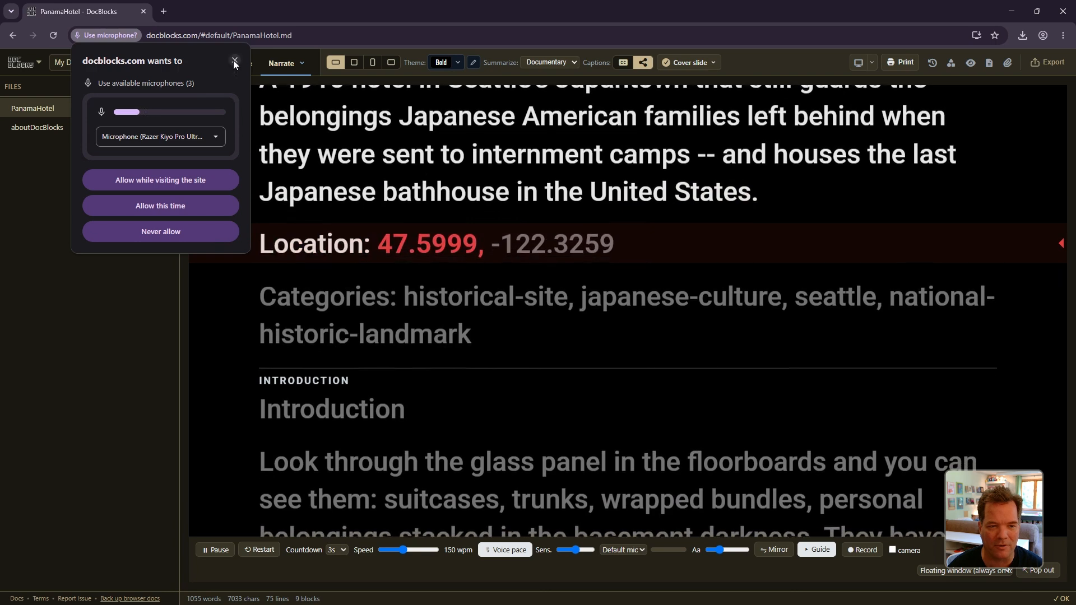
left_click(234, 60)
scroll(445, 382, "up", 2)
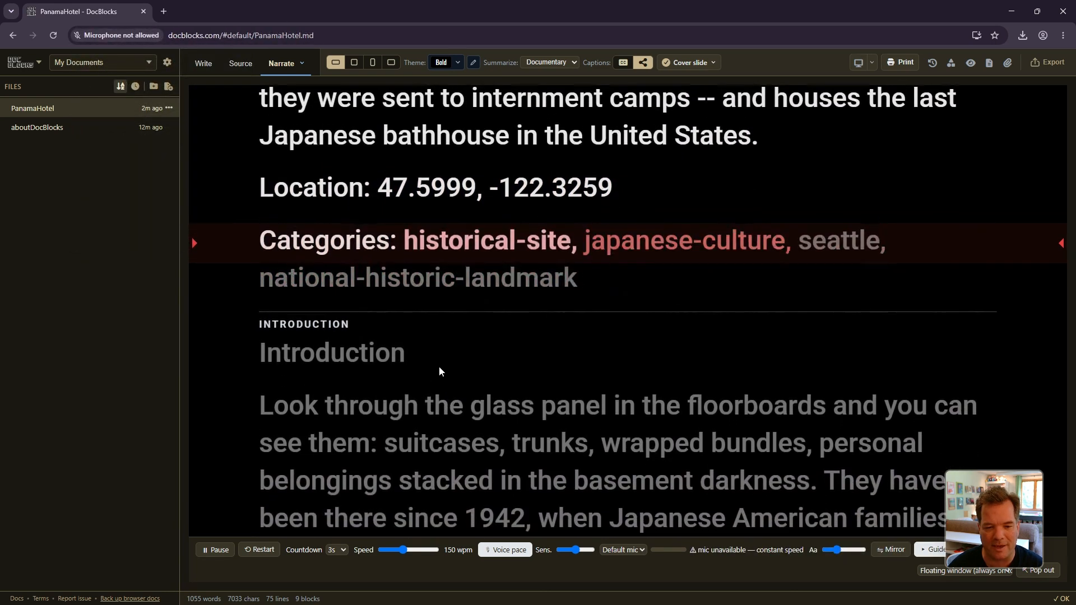
scroll(449, 350, "down", 5)
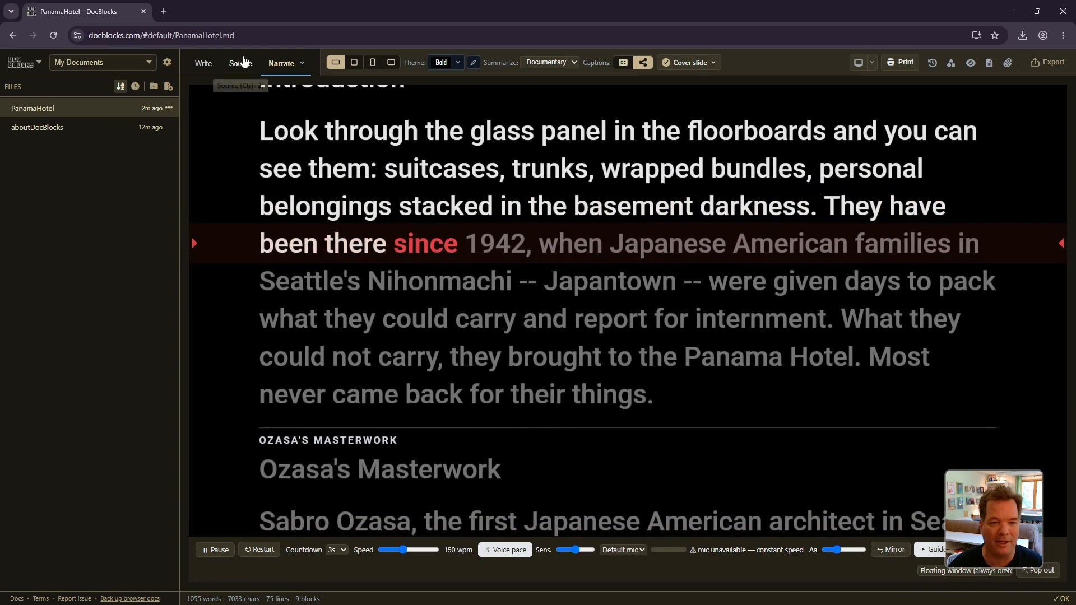
Step: Set the presentation back to Document mode and return to the writing view
left_click(283, 63)
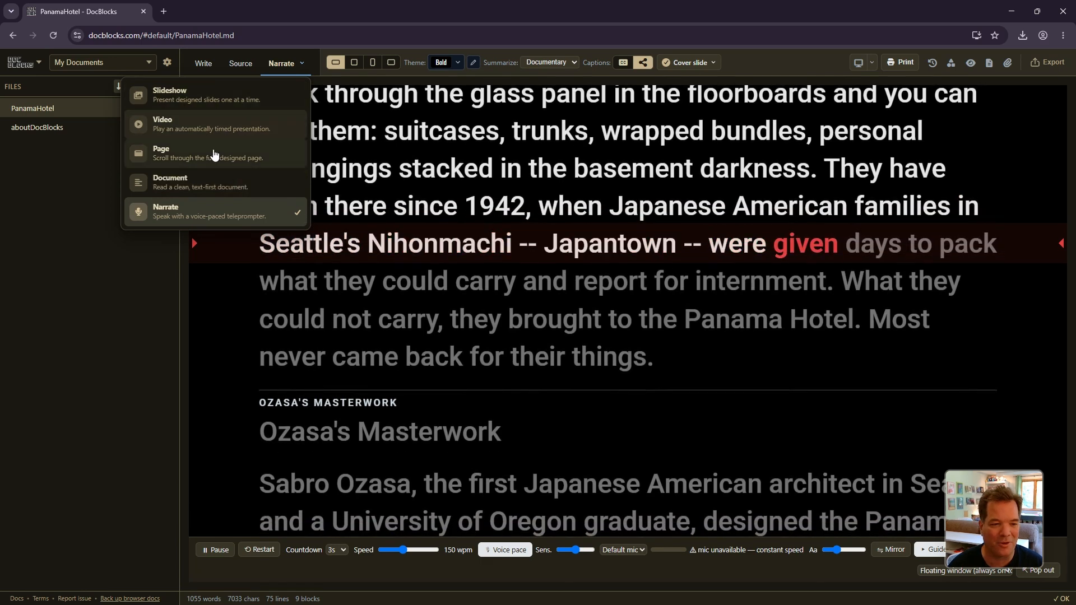
left_click(226, 179)
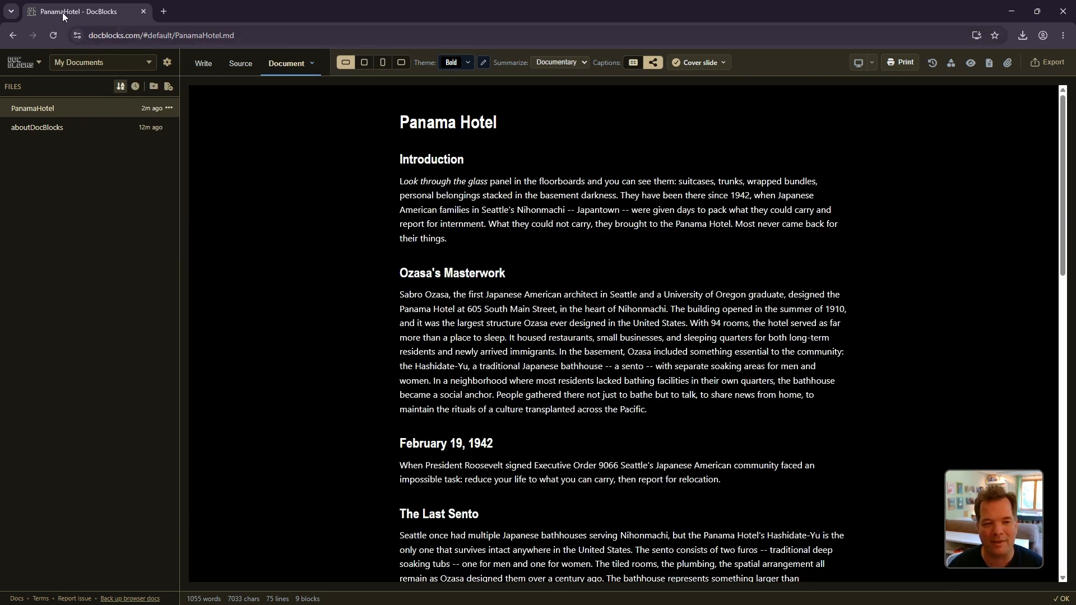
left_click(204, 63)
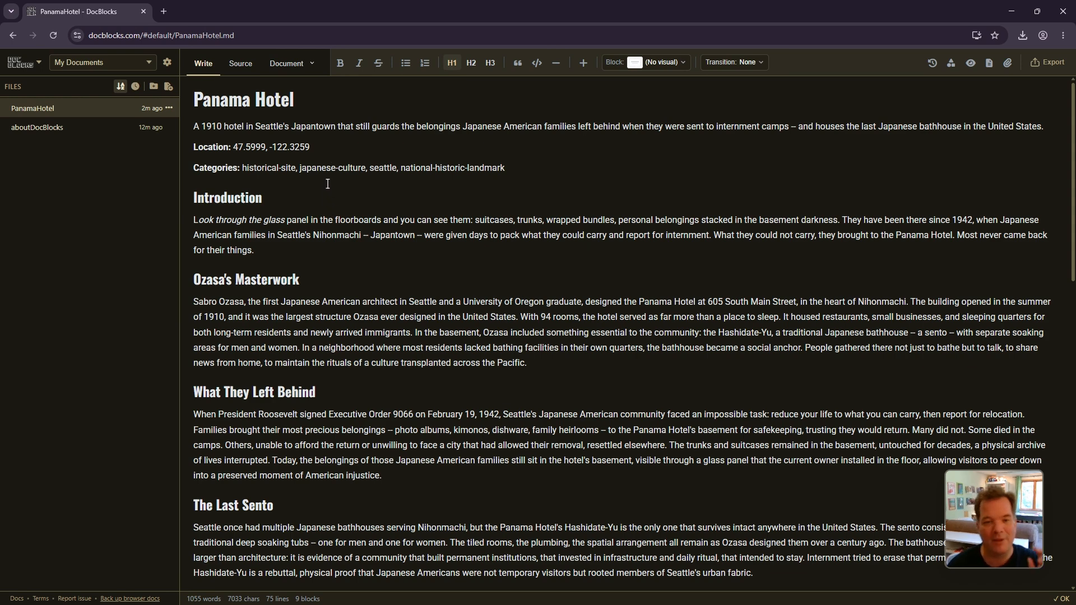
Step: Insert a task list on a new line beneath the Categories line and tick off Task 1 and Task 2
left_click(541, 162)
key("Return")
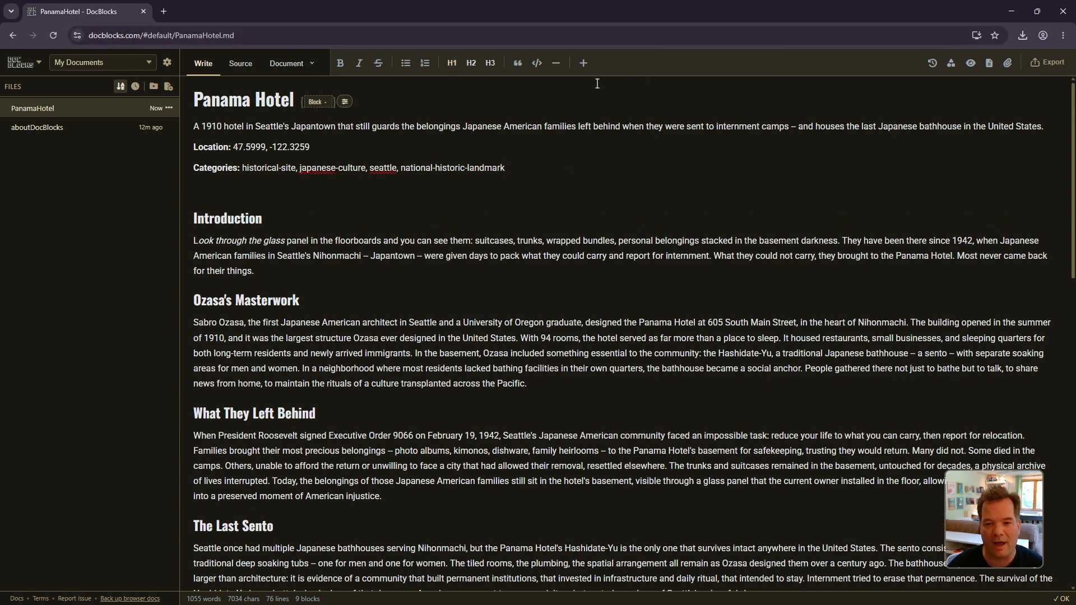
left_click(583, 63)
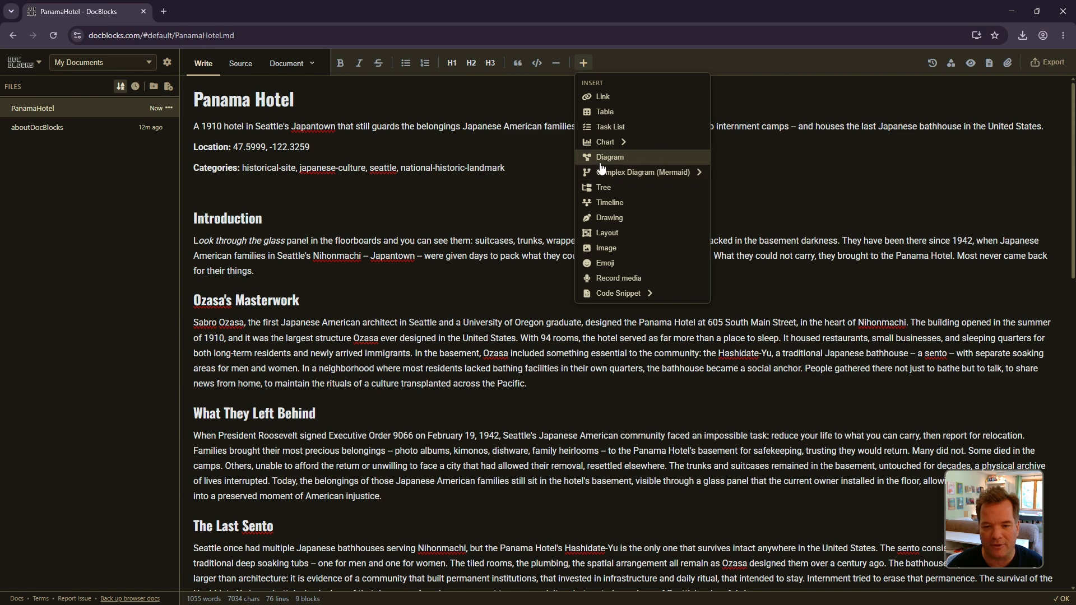
left_click(401, 183)
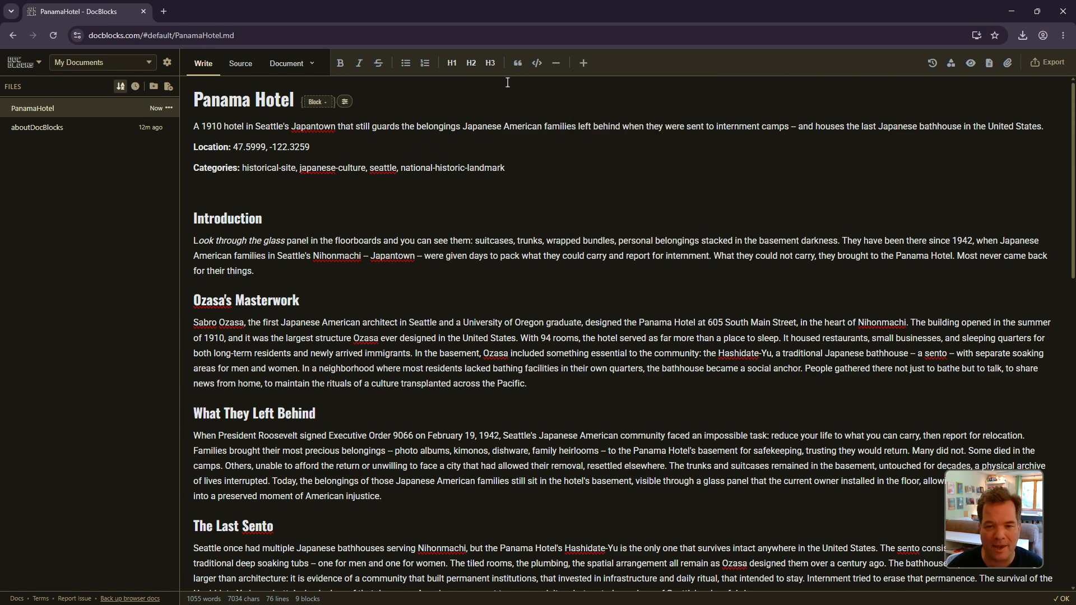
left_click(583, 62)
left_click(578, 128)
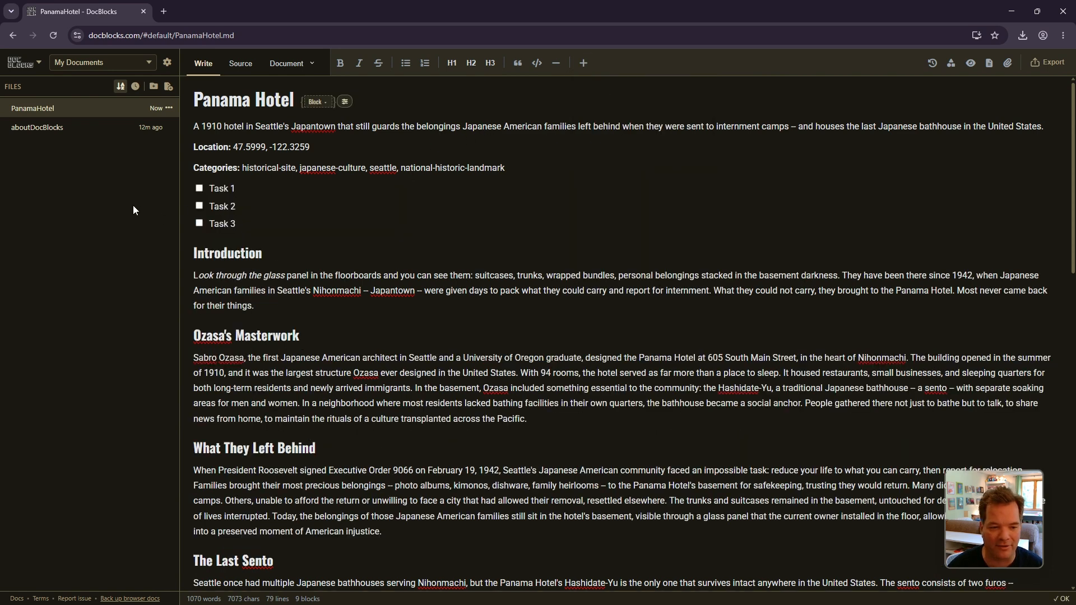
left_click(199, 189)
left_click(199, 206)
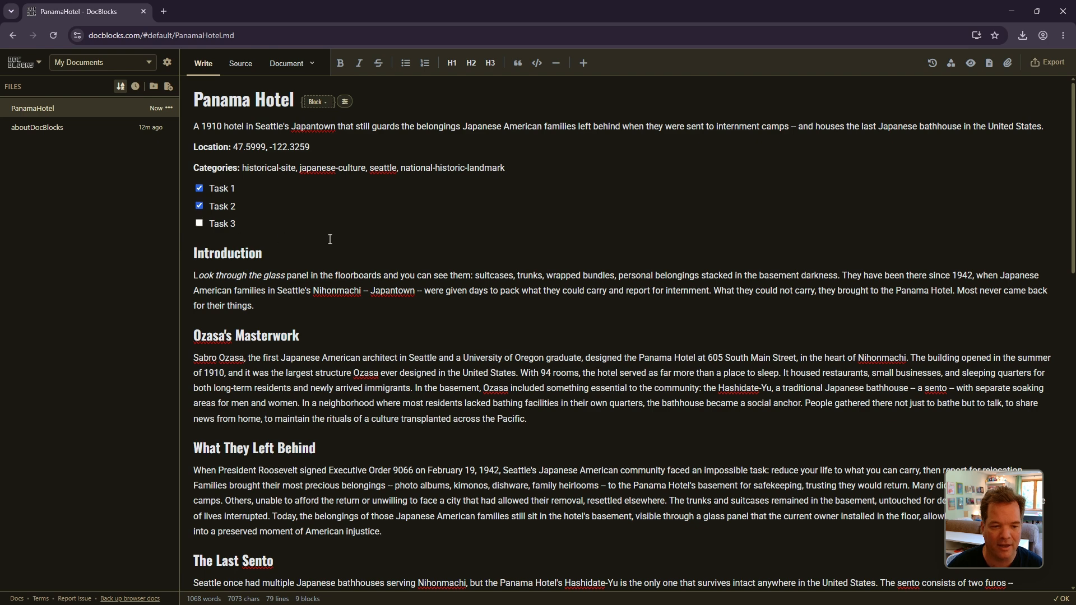
Step: Check the task list's Markdown in the source view and return to the writing view
left_click(242, 64)
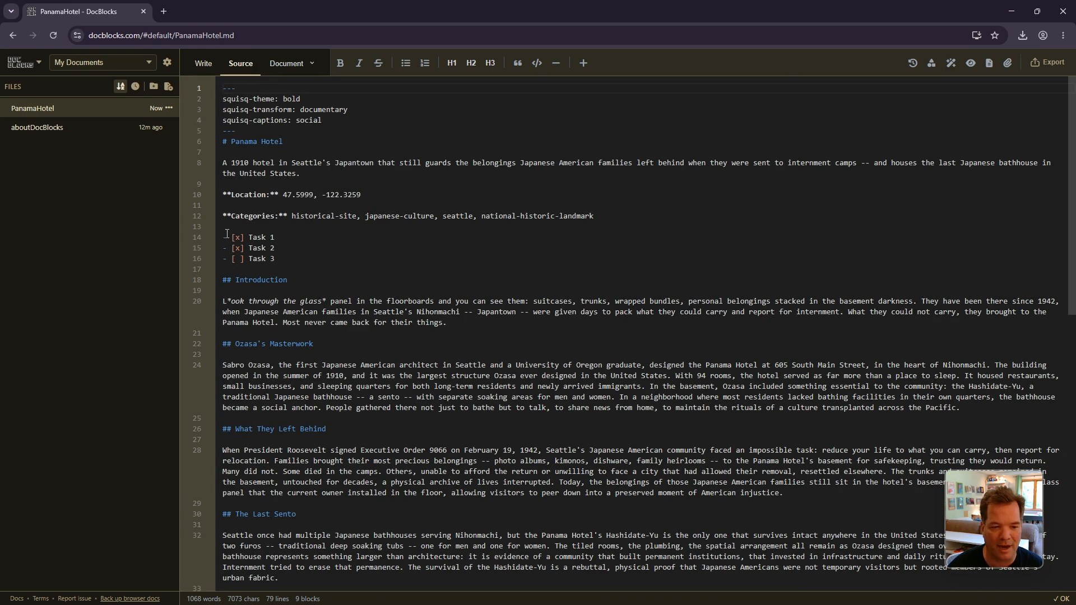
left_click_drag(236, 237, 224, 291)
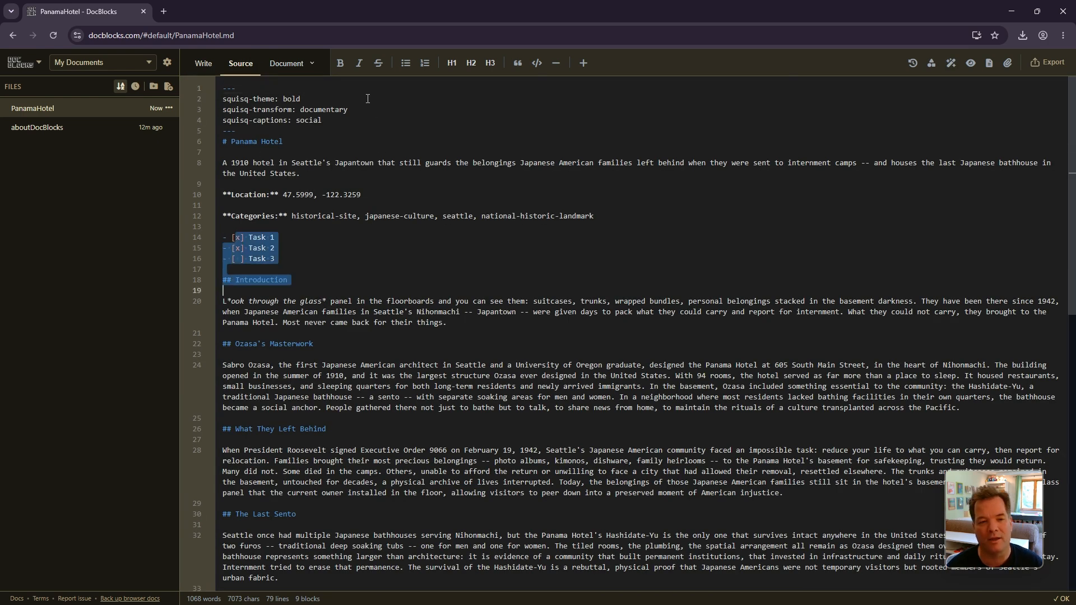
left_click(196, 65)
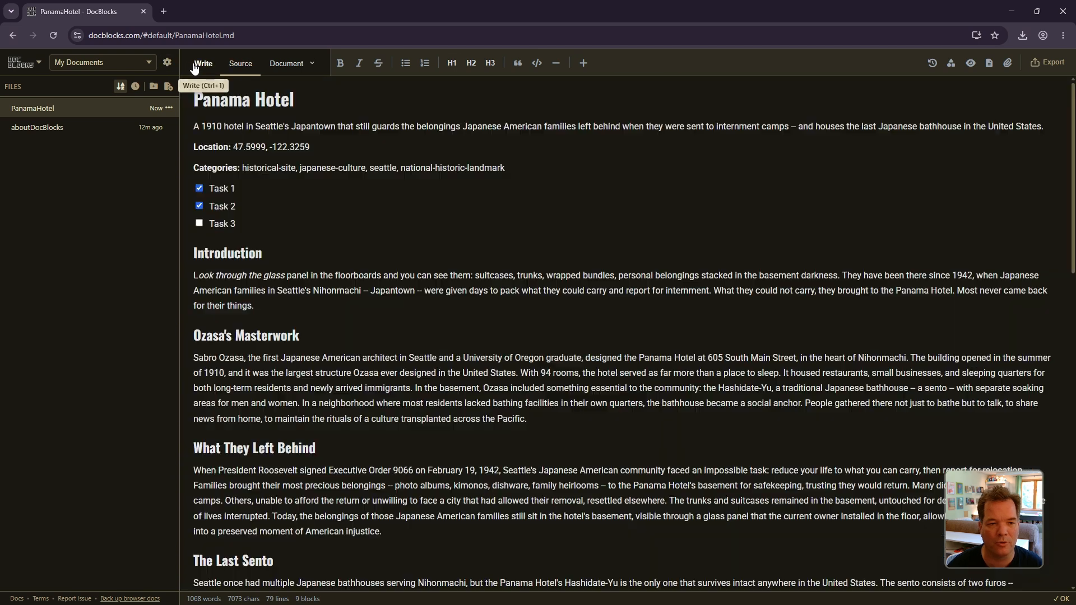
Step: Insert a diagram beneath the task list and move its Start node to the left of the Next node
left_click(271, 228)
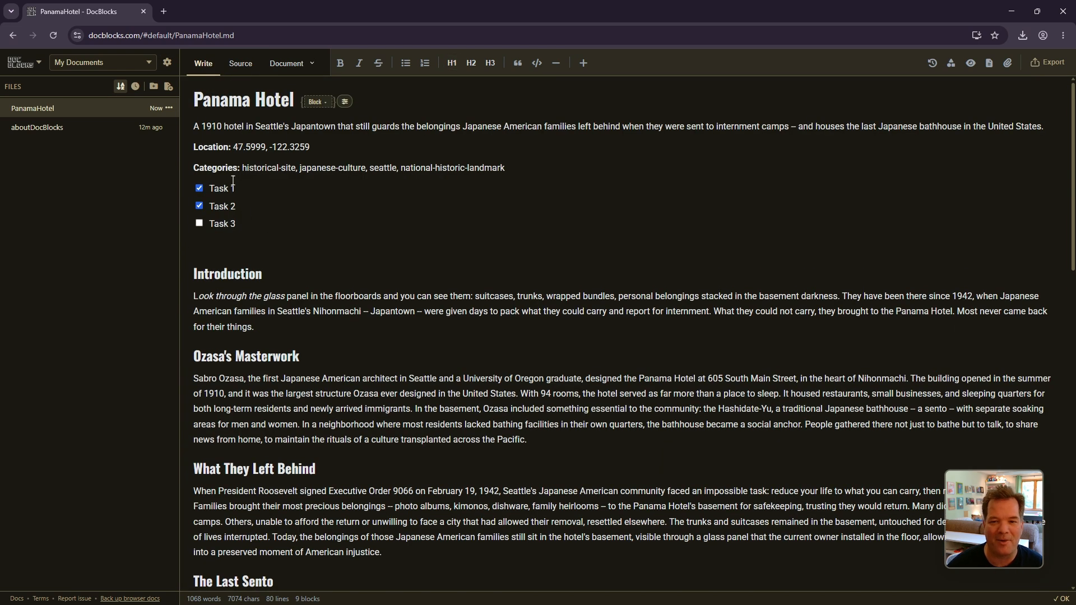
left_click(583, 63)
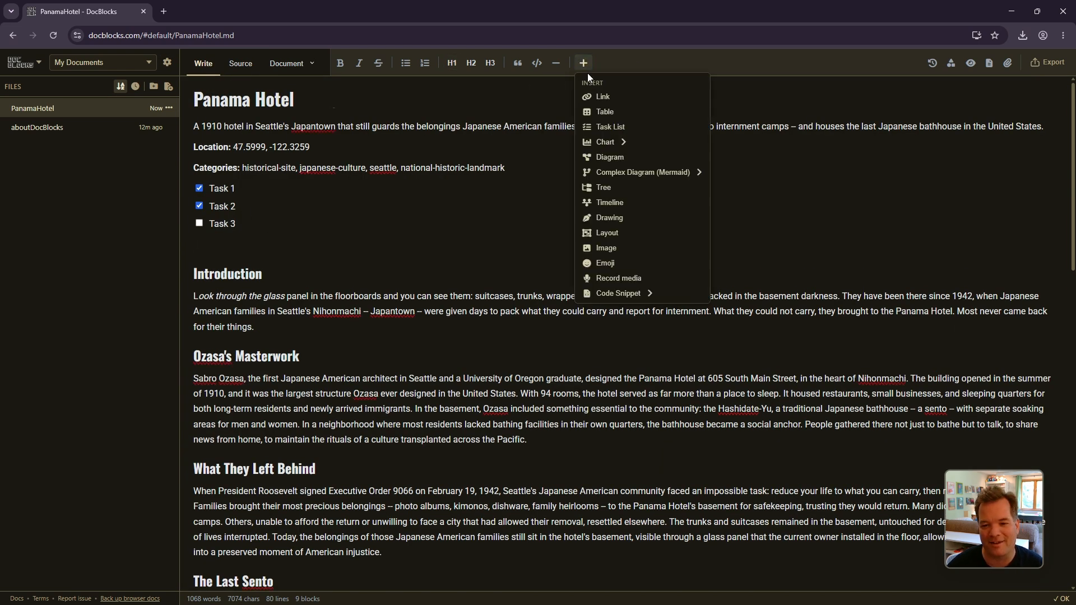
left_click(611, 158)
left_click(605, 361)
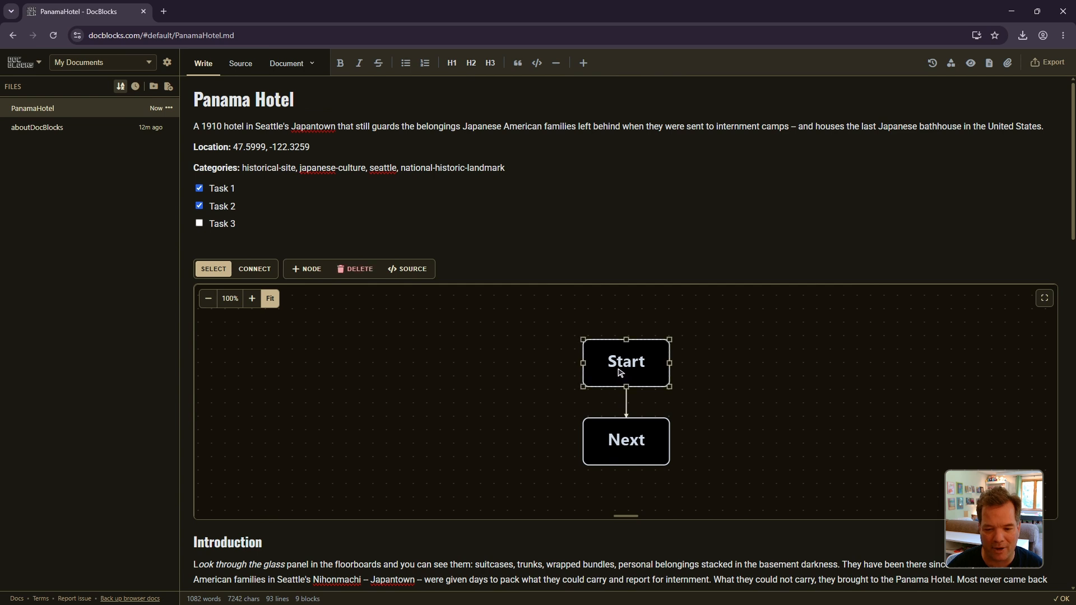
left_click_drag(605, 360, 425, 351)
Step: Rename the diagram's Start node to Tacoma and its Next node to Seattle
double_click(603, 355)
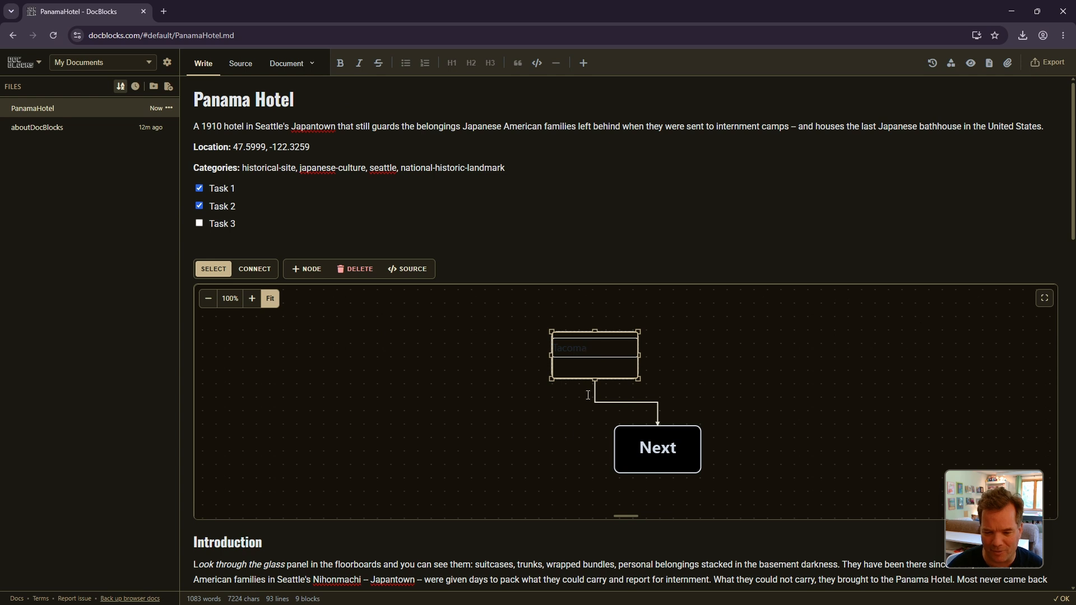
type("Tacoma")
left_click(588, 437)
double_click(666, 457)
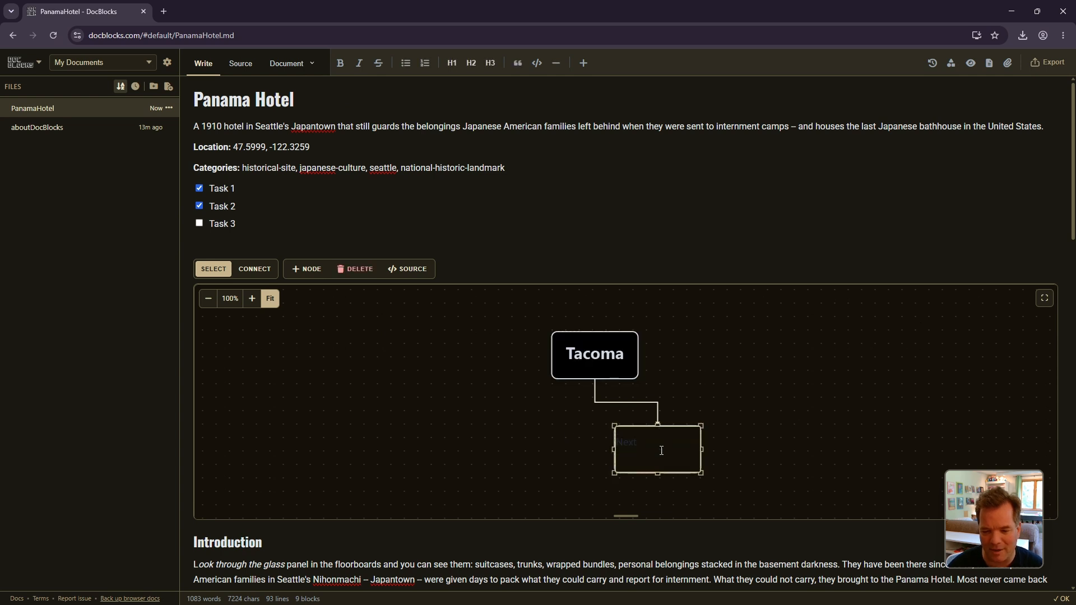
type("Seattle")
left_click(726, 408)
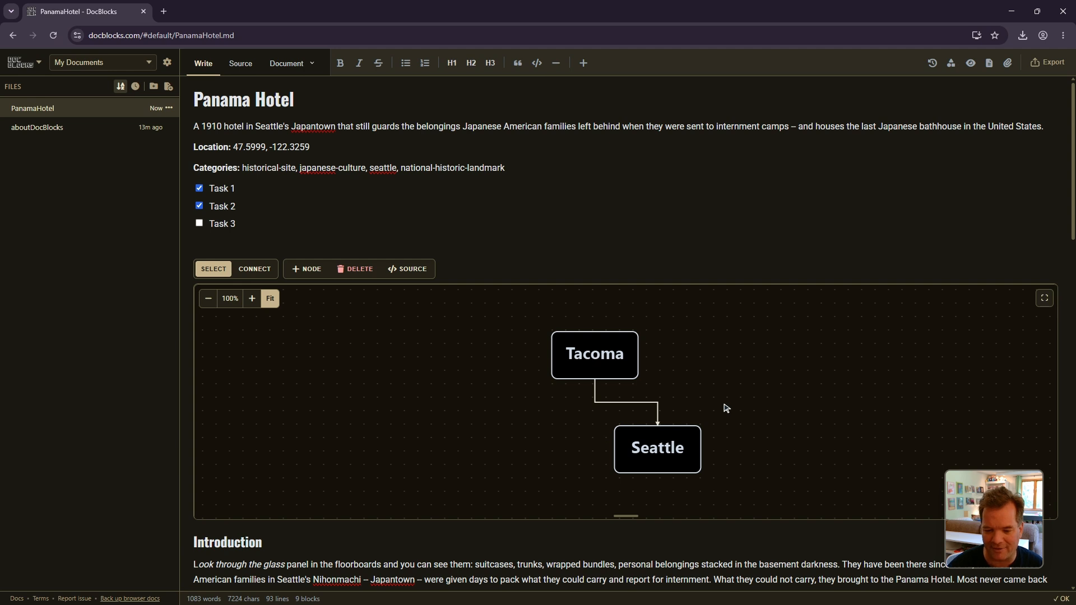
Step: Add a third node to the diagram beside the Tacoma and Seattle nodes and try to draw a connection from it
left_click(308, 268)
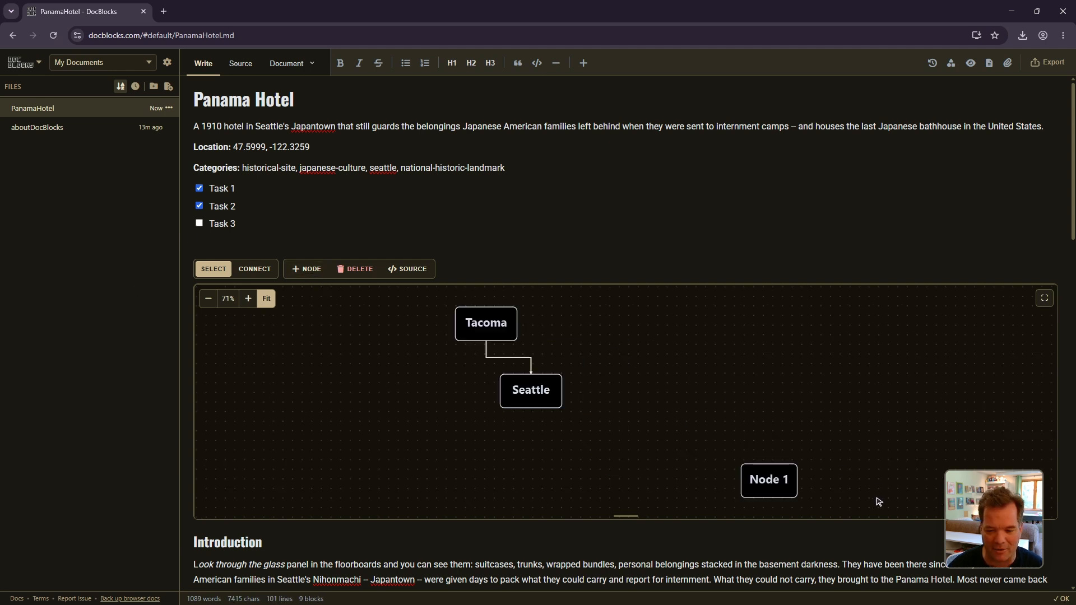
left_click(769, 497)
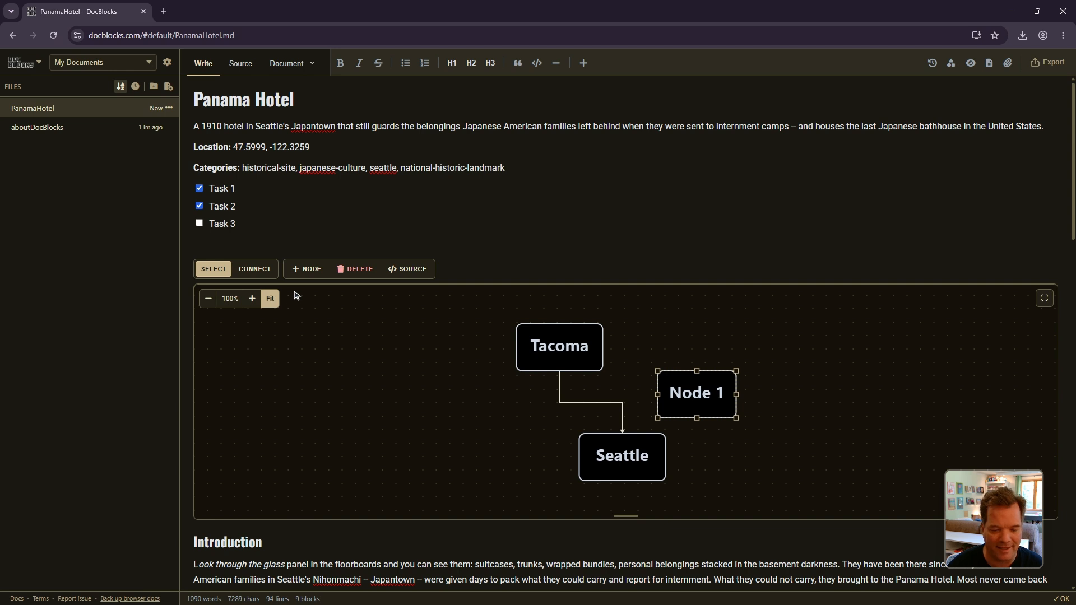
left_click(267, 274)
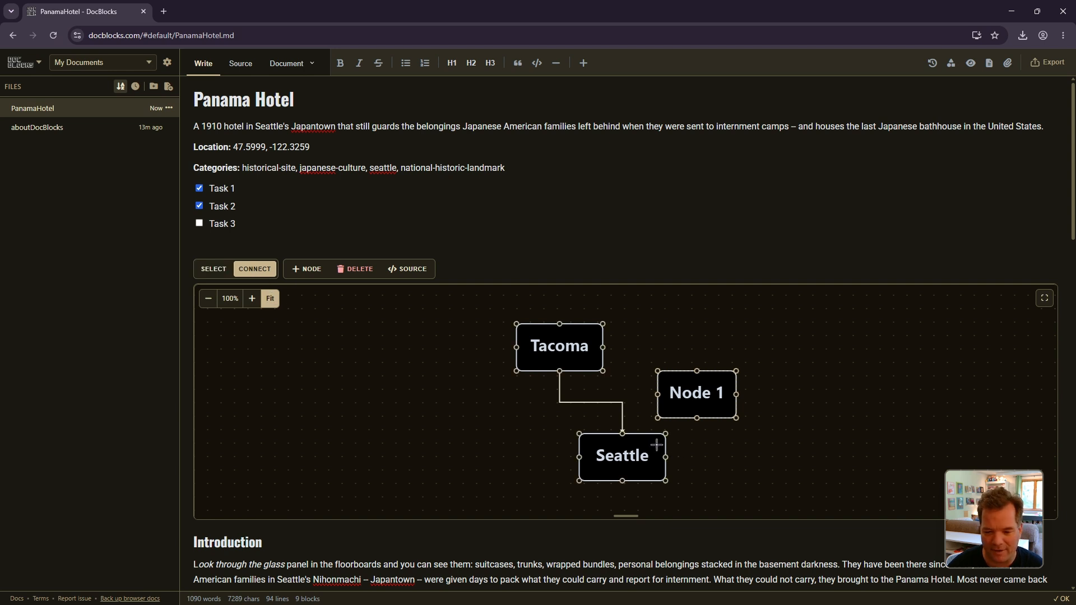
mouse_move(698, 418)
left_mouse_down()
mouse_move(669, 460)
mouse_move(700, 423)
mouse_move(672, 458)
mouse_move(668, 424)
mouse_move(695, 419)
mouse_move(704, 398)
left_mouse_up()
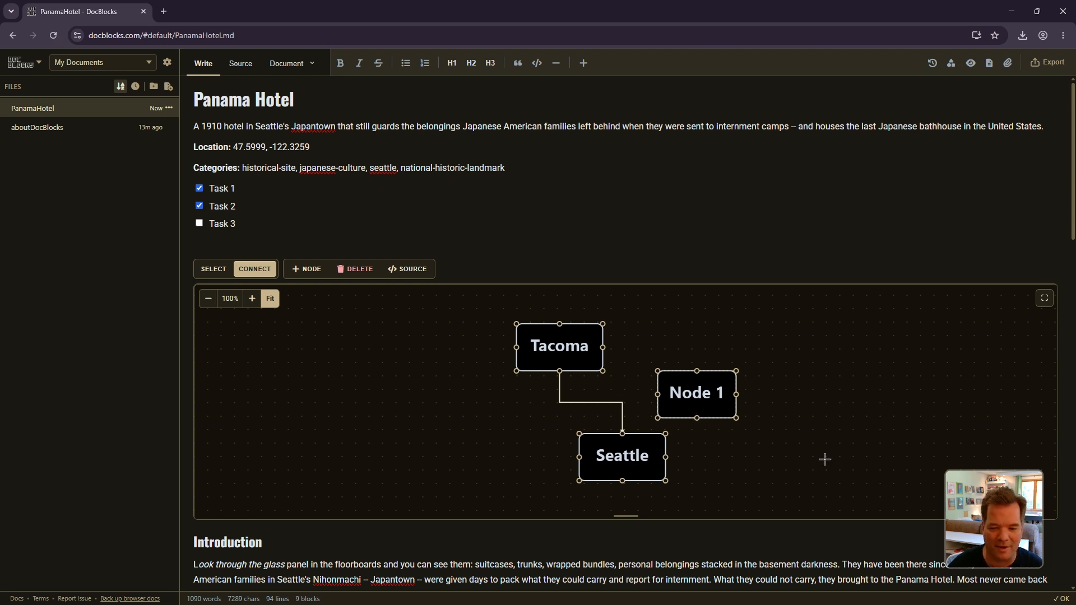
Step: Rename the unconnected diagram node to Everett and move it farther to the right of the Seattle node
left_click(214, 269)
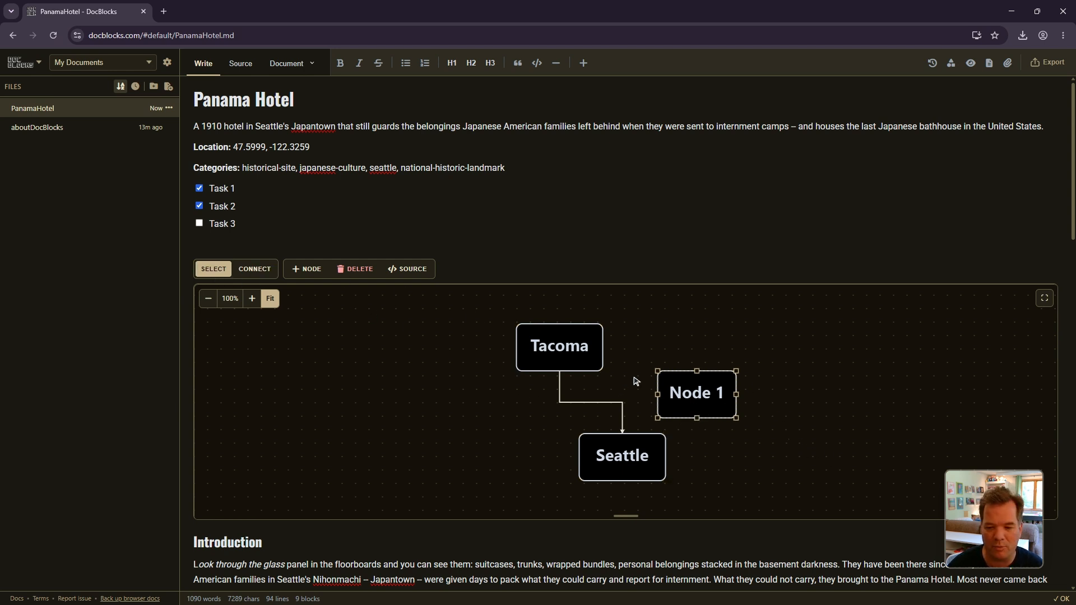
double_click(709, 398)
key("BackSpace")
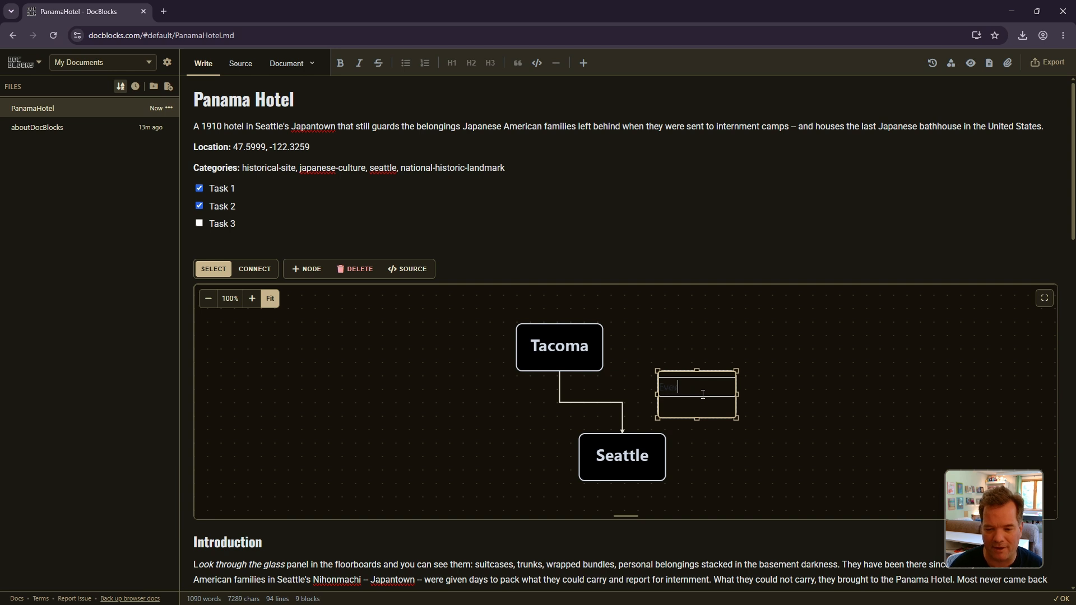
type("Everett")
key("Return")
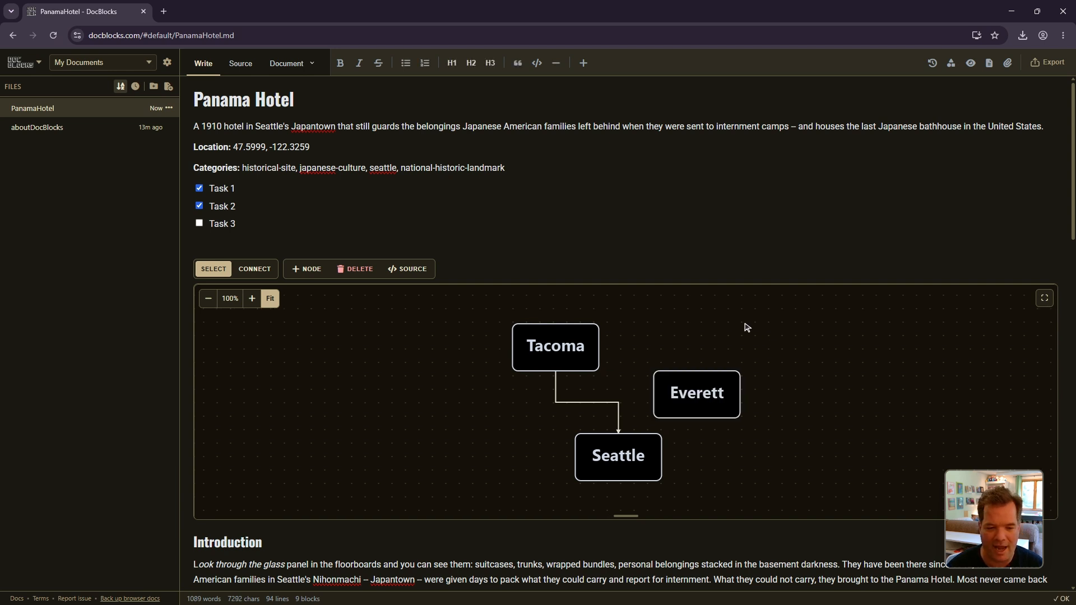
left_click_drag(699, 415, 780, 451)
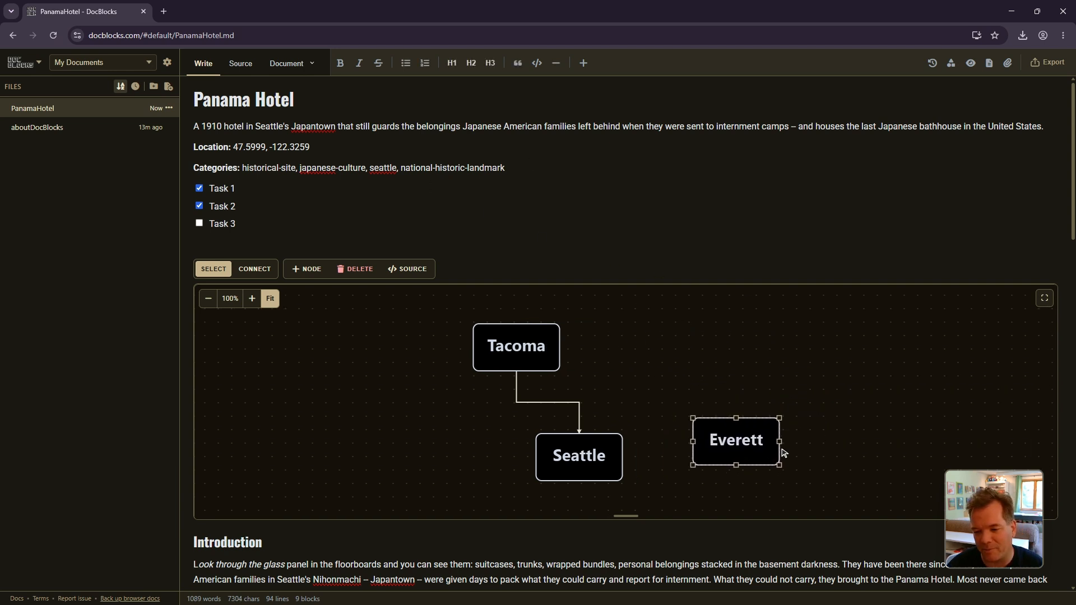
Step: Rename the diagram's Seattle node to Sammamish, checking the diagram's Markdown source before and after the change
left_click(241, 63)
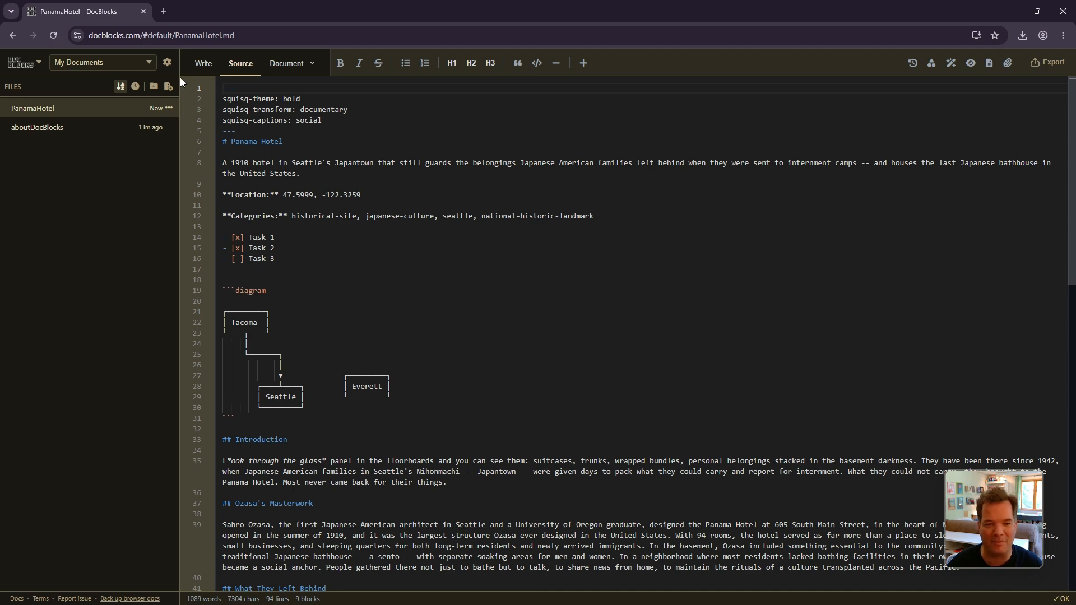
left_click(204, 63)
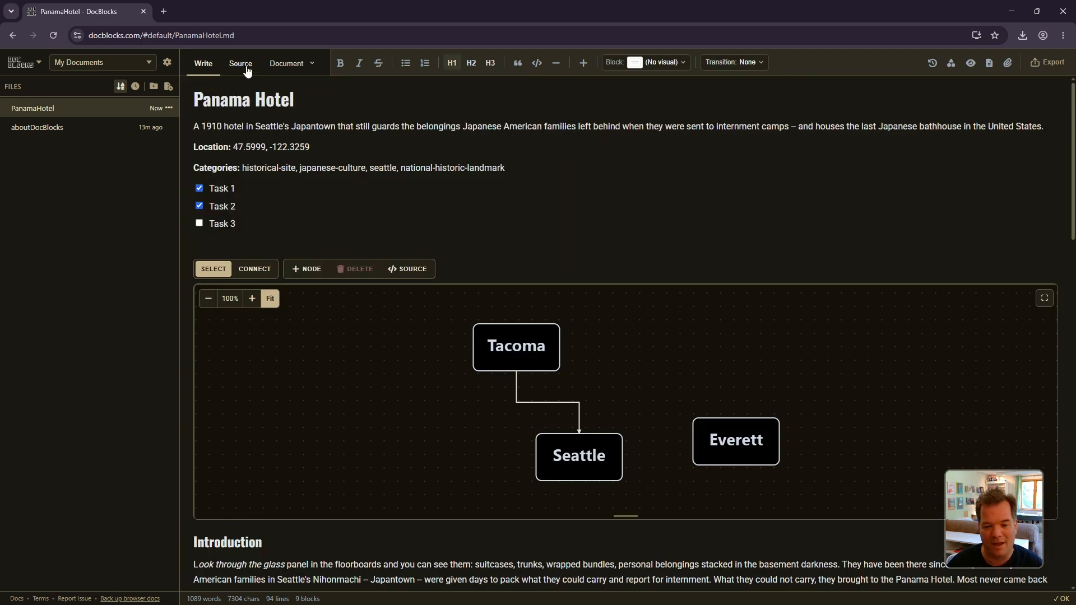
double_click(588, 457)
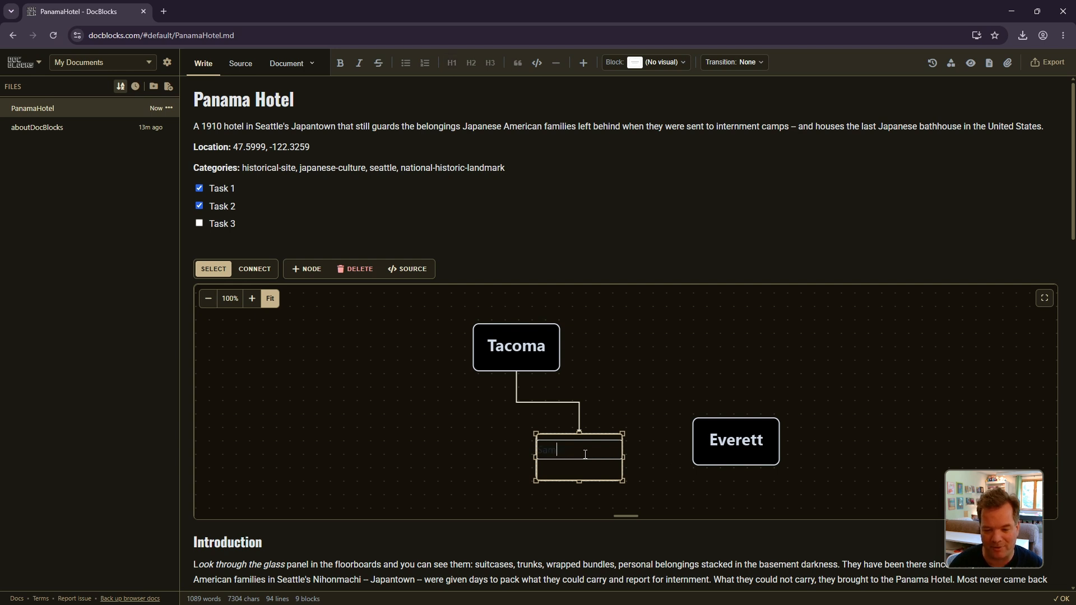
type("Sammamish")
key("Return")
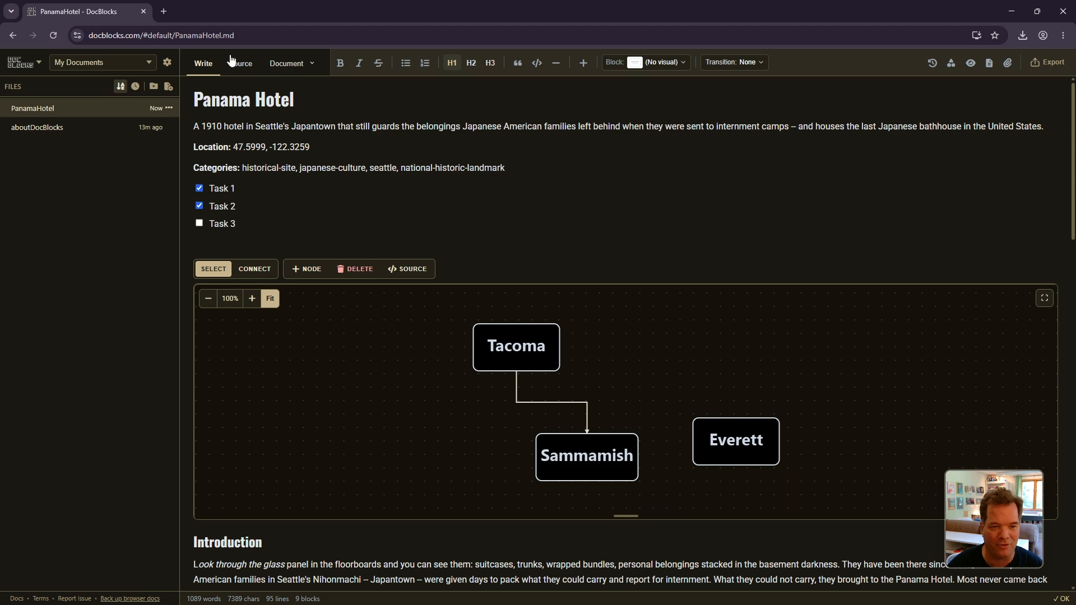
left_click(246, 72)
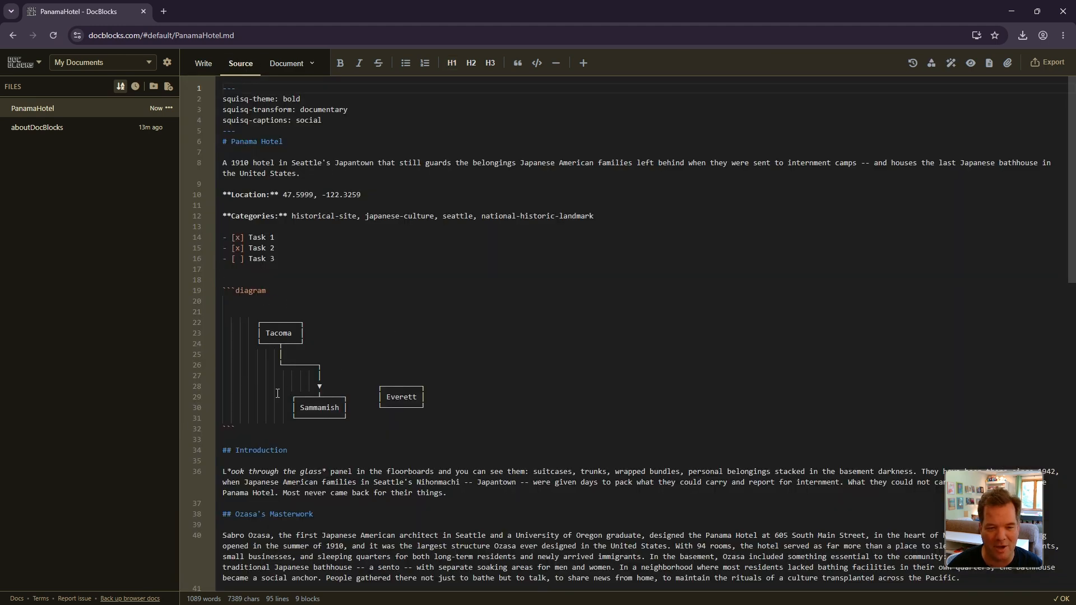
left_click(202, 63)
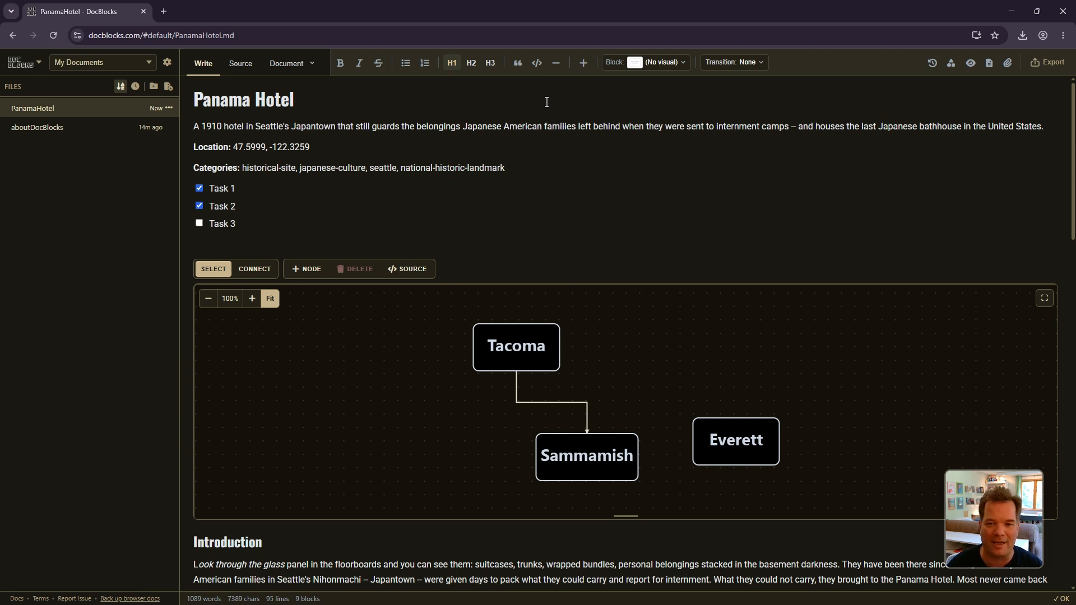
Step: Browse the insertable Mermaid complex diagram types, from the structure group through planning and data
left_click(583, 65)
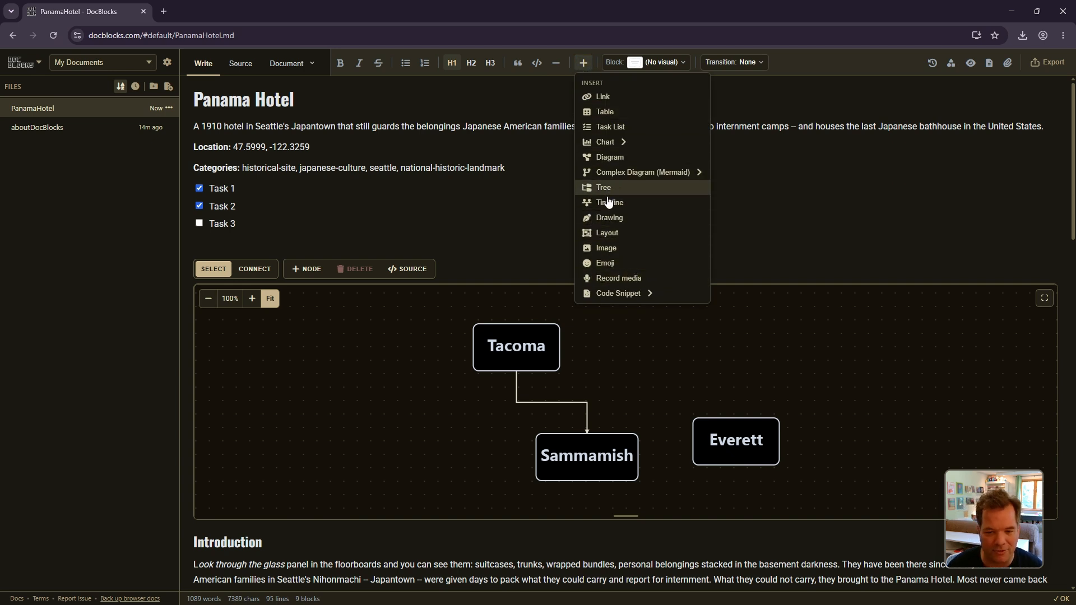
left_click(610, 175)
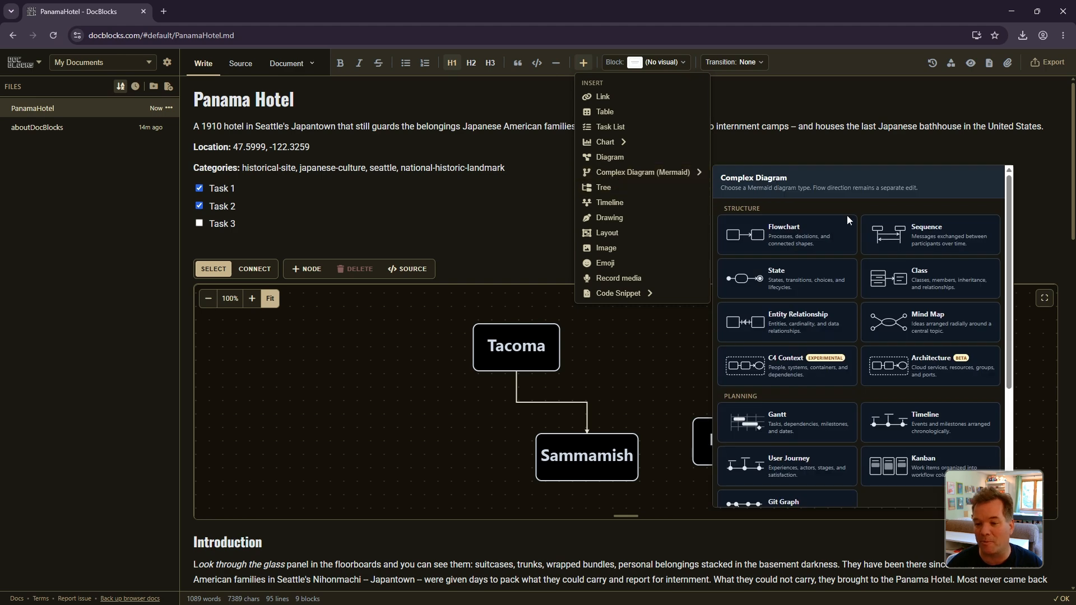
scroll(857, 336, "down", 3)
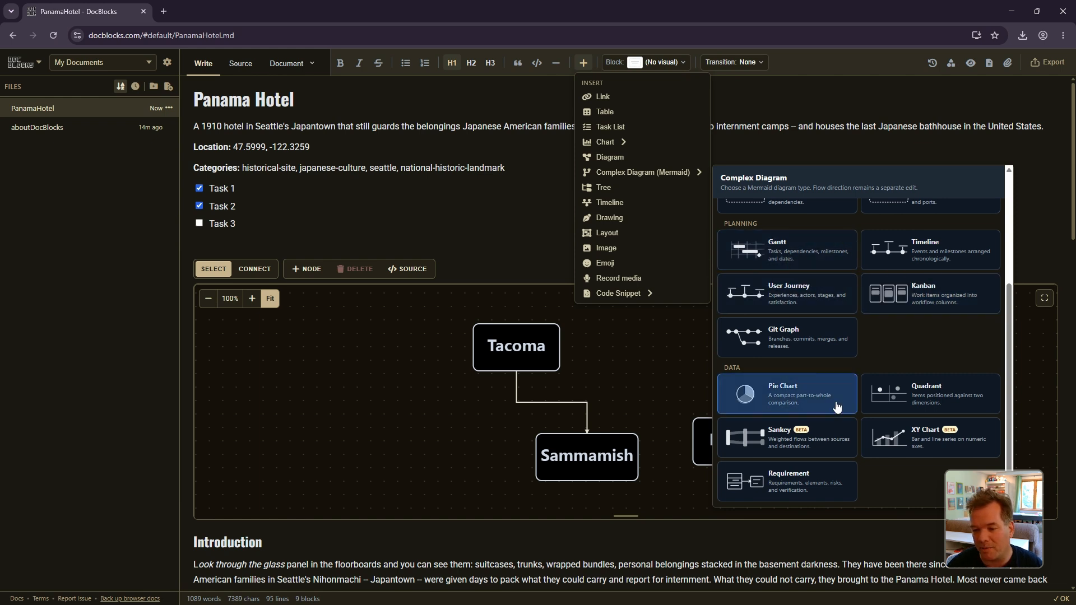
scroll(835, 405, "up", 3)
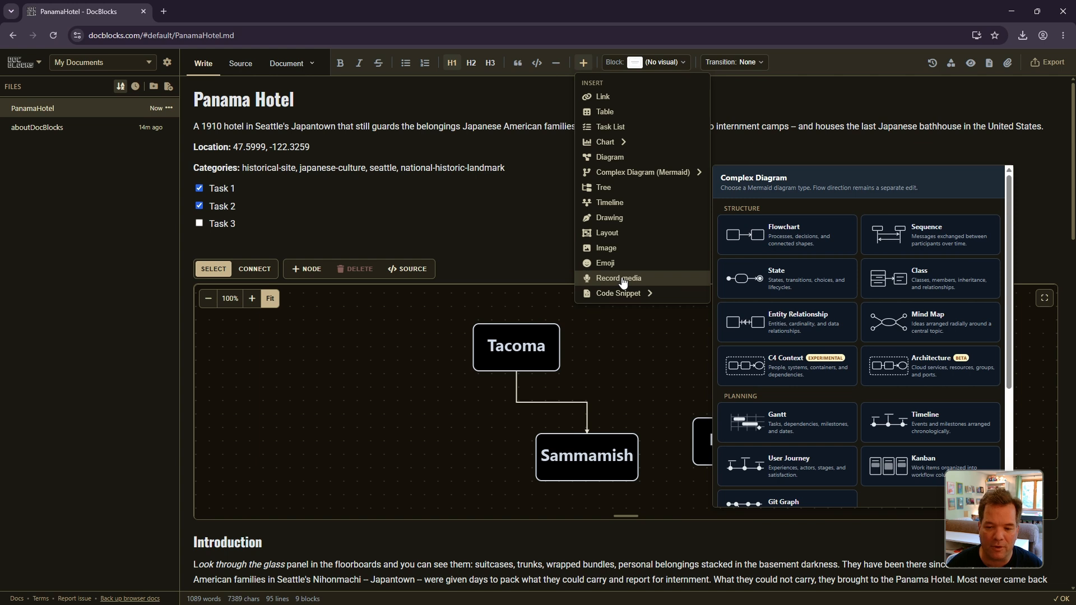
Step: Look over the media recording sources and the export options without recording or exporting anything
left_click(621, 278)
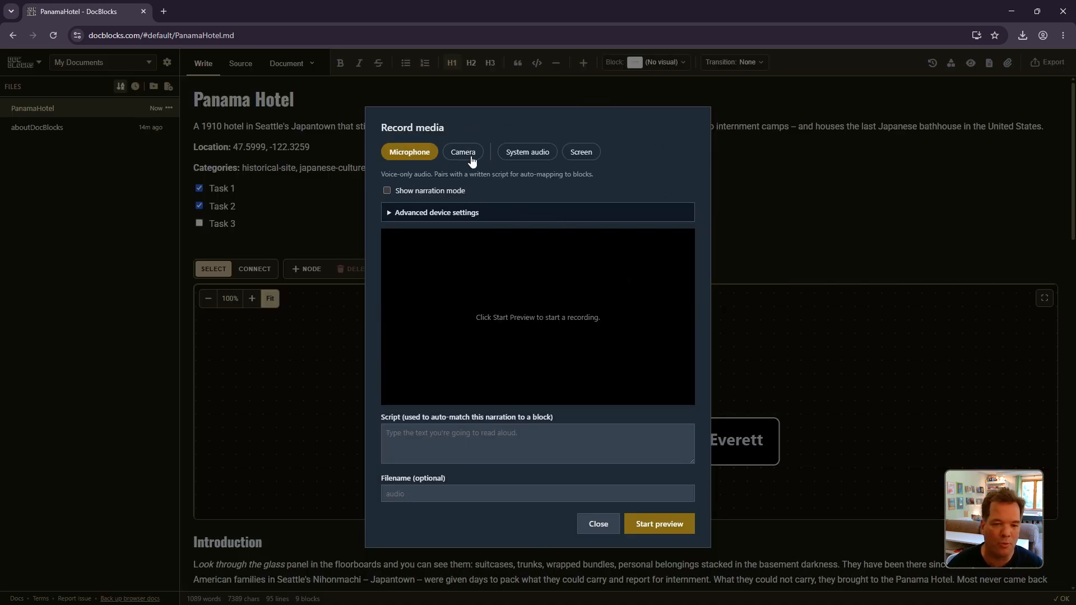
left_click(603, 521)
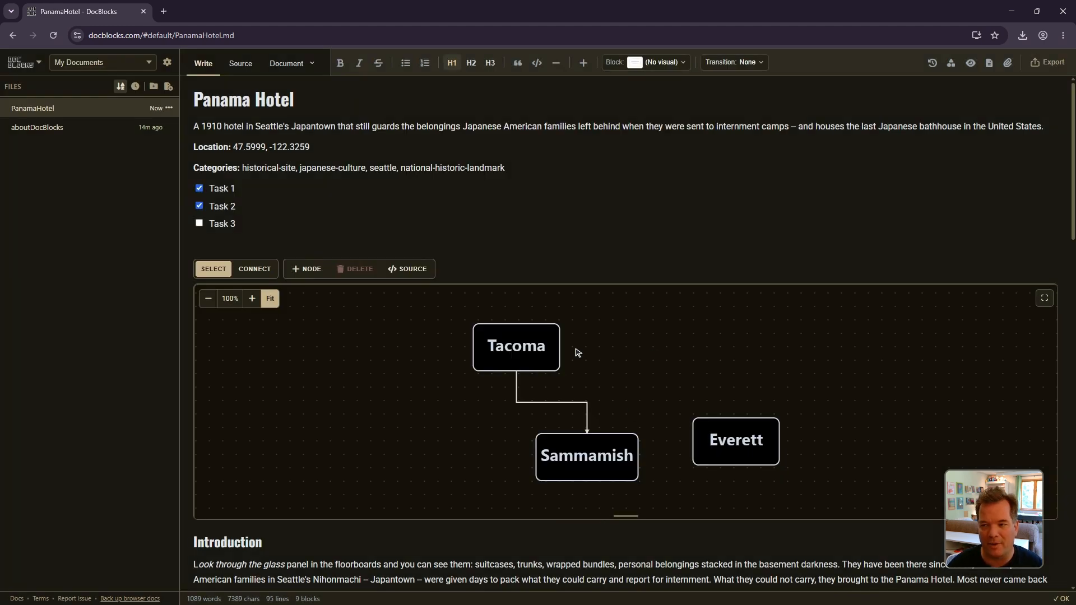
left_click(1047, 62)
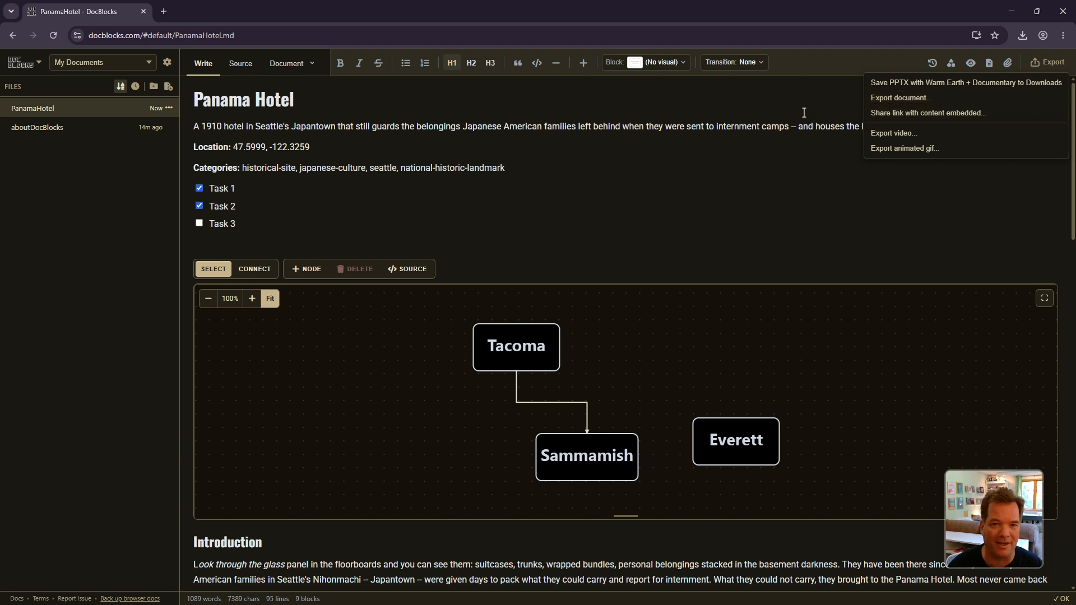
left_click(643, 175)
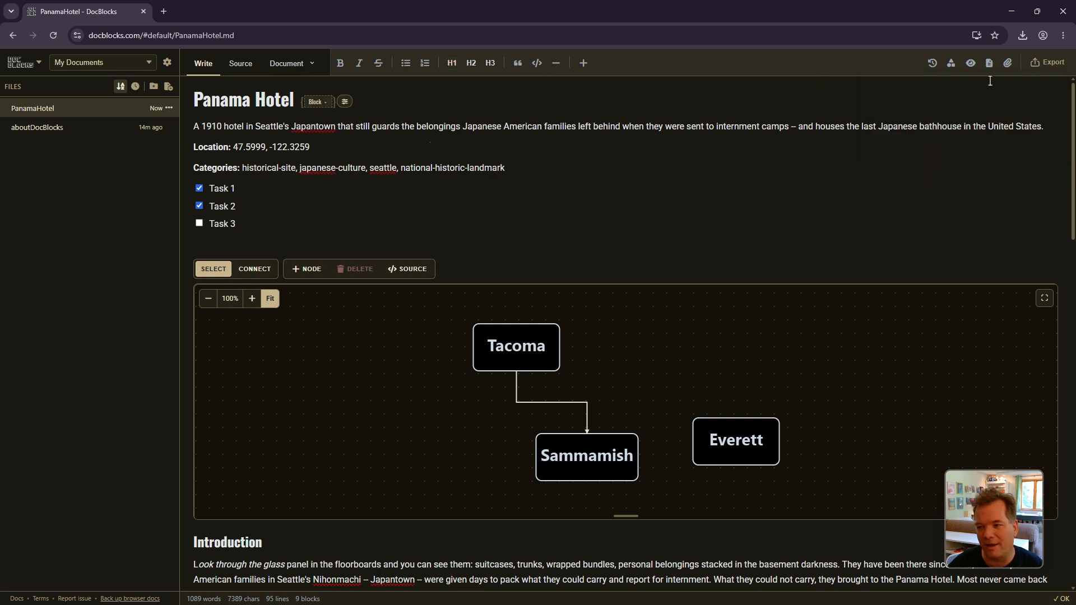
Step: Examine the article's print preview from the document view and look at the available themes and summarize options
left_click(285, 64)
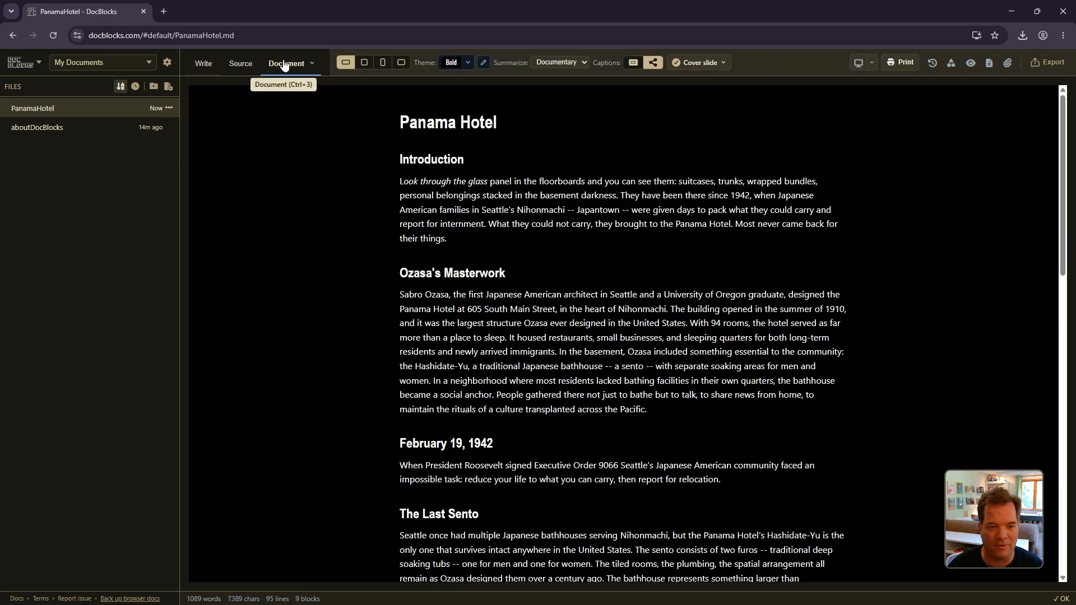
left_click(889, 63)
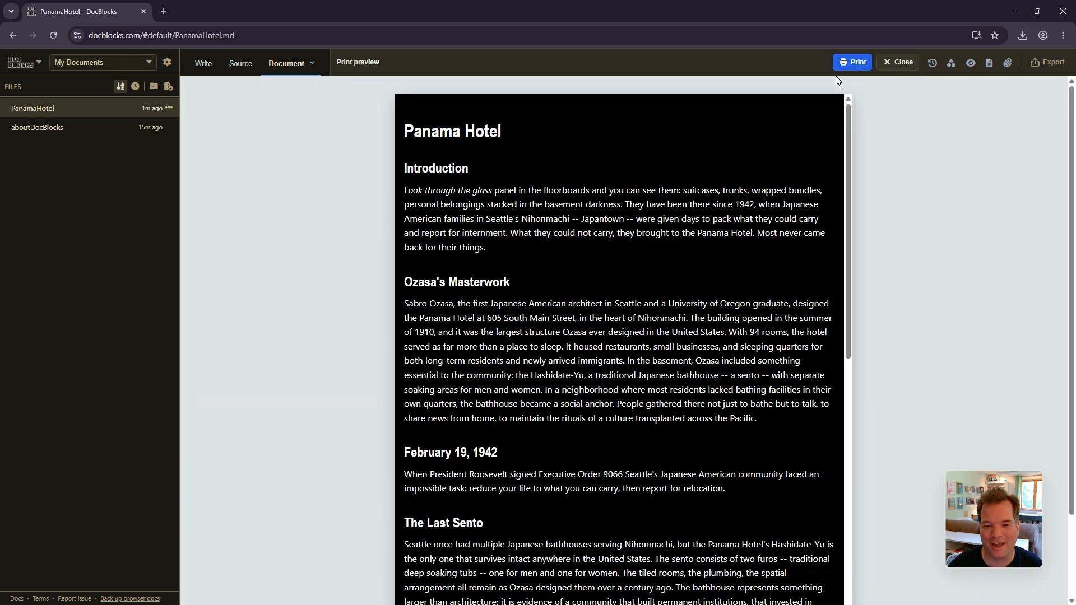
scroll(851, 84, "down", 6)
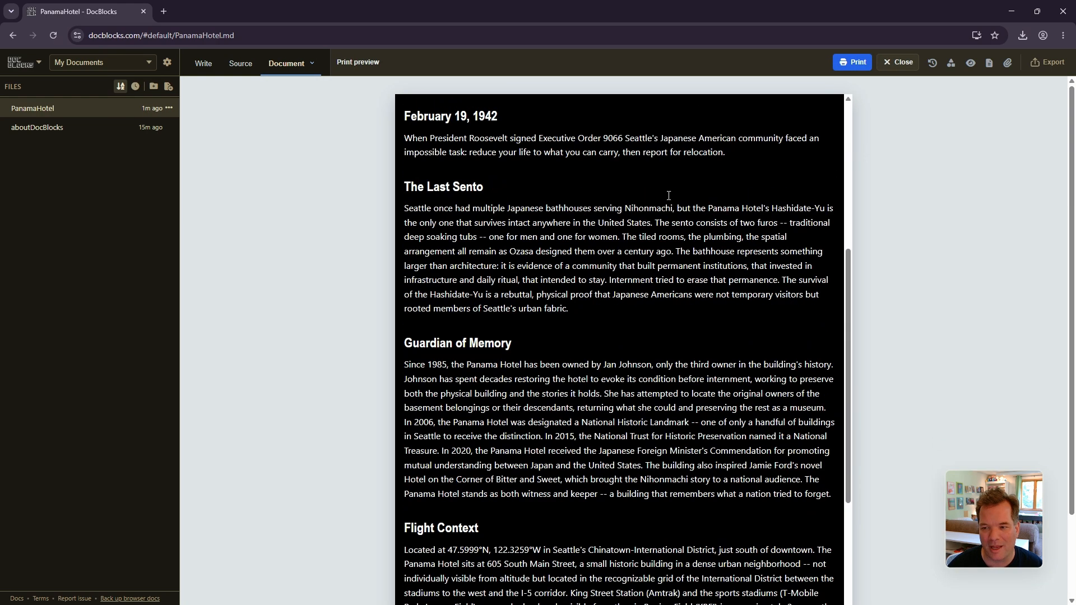
scroll(851, 84, "up", 3)
left_click(888, 64)
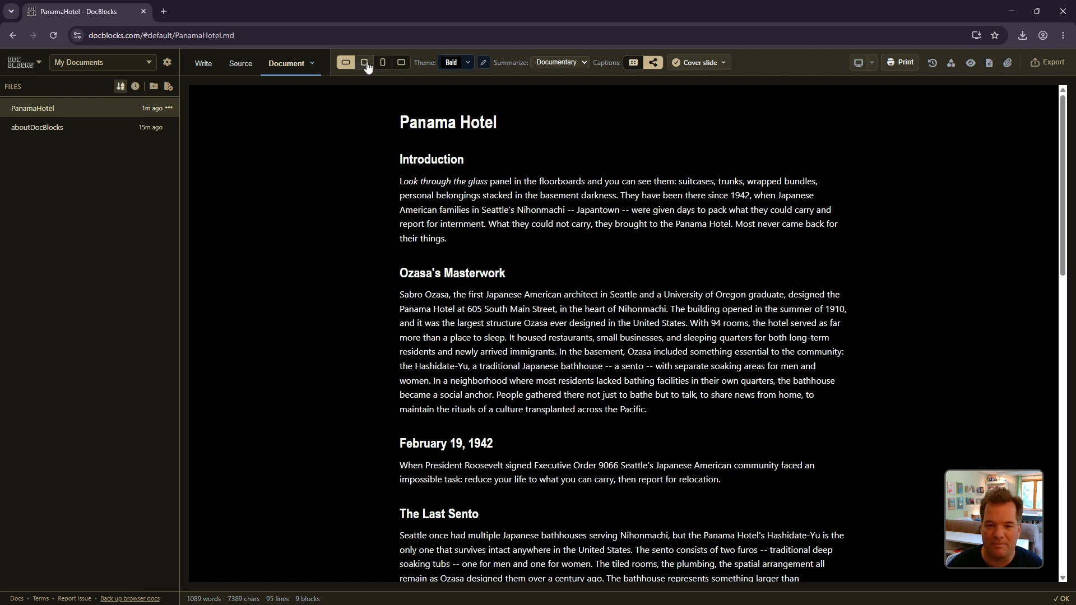
left_click(458, 66)
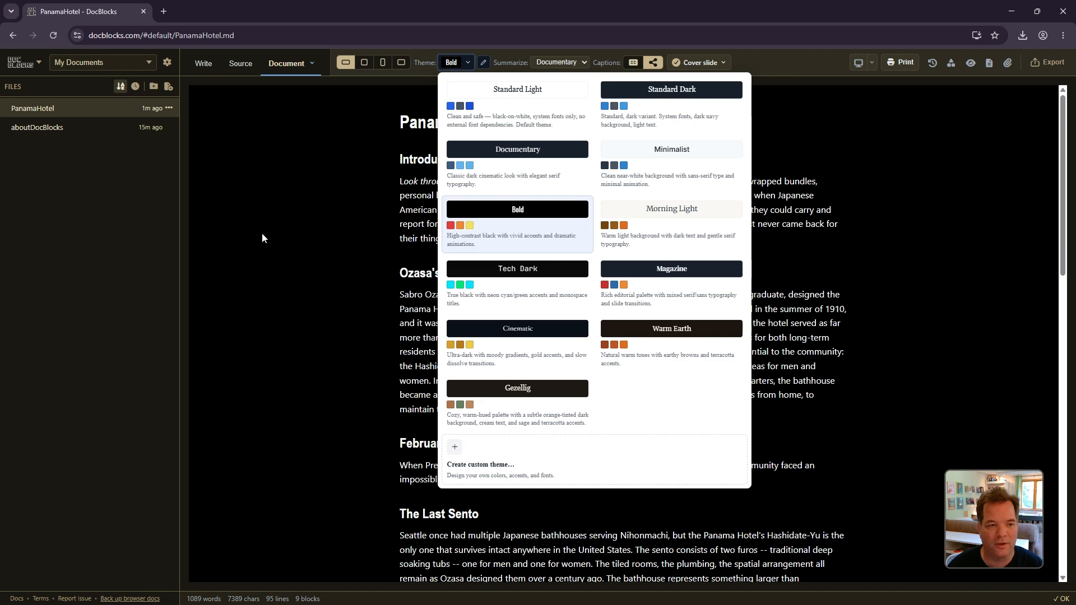
left_click(563, 63)
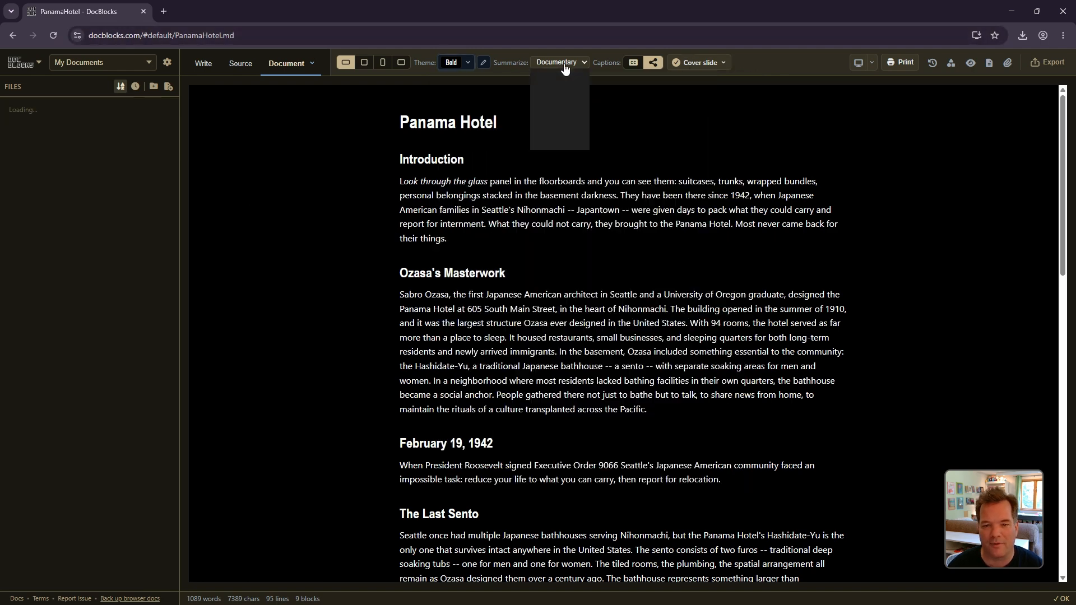
Step: Look at the workspace choices and the picker for opening a local folder, without selecting a folder
left_click(151, 64)
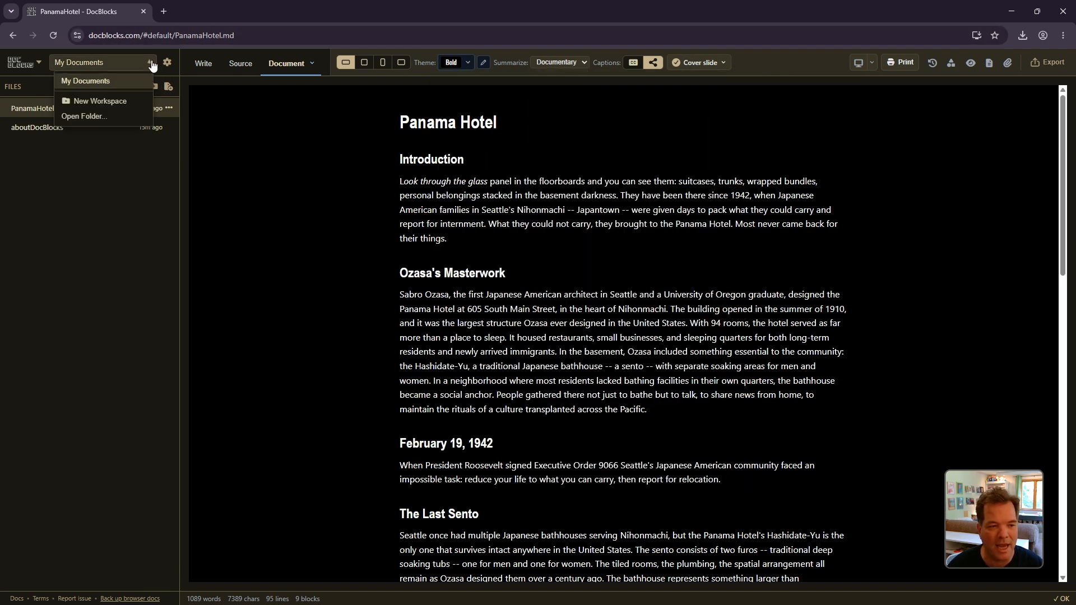
left_click(120, 117)
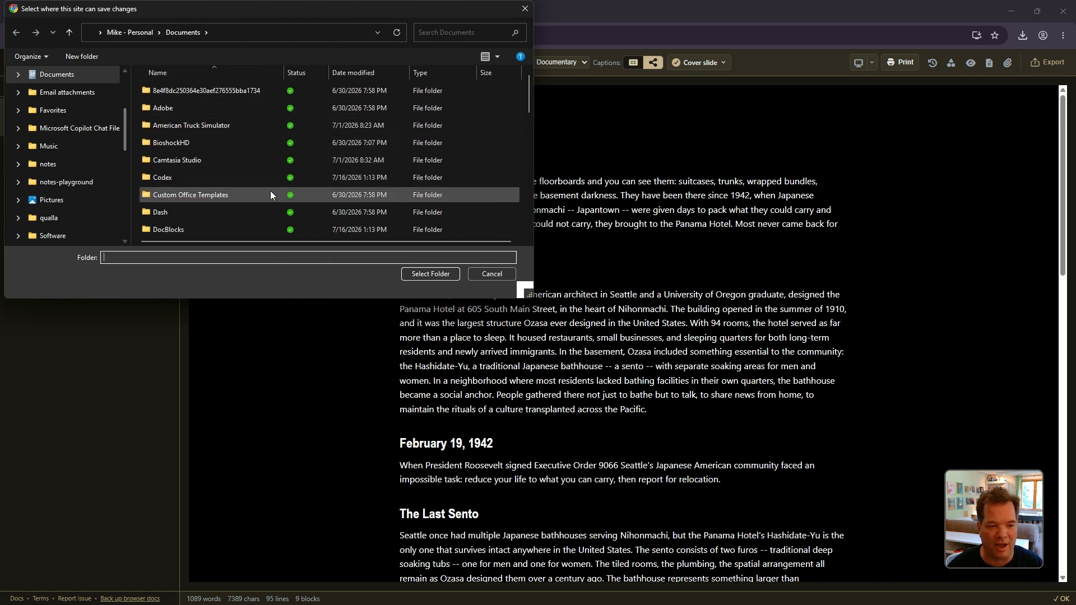
left_click(488, 274)
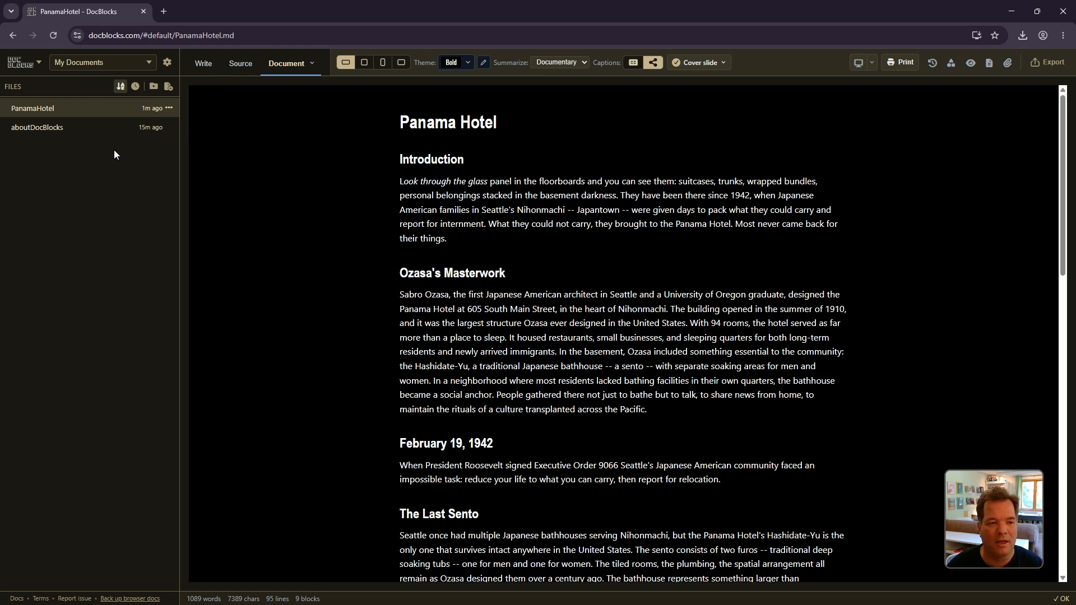
left_click(112, 63)
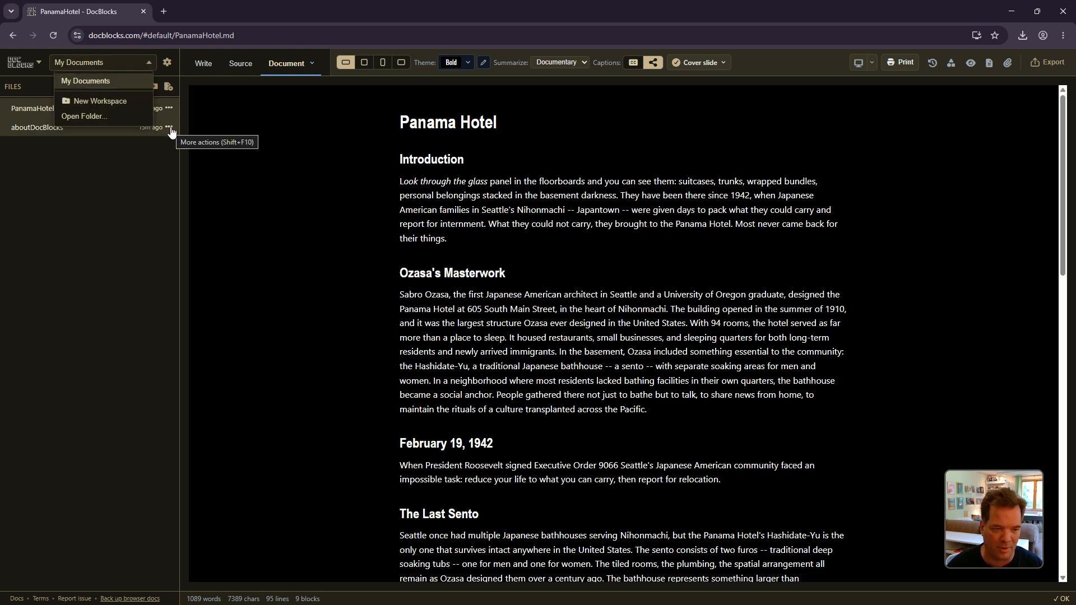
Step: Change the application's accent color to Blue in the settings after trying Orange and Gray
left_click(23, 59)
left_click(36, 82)
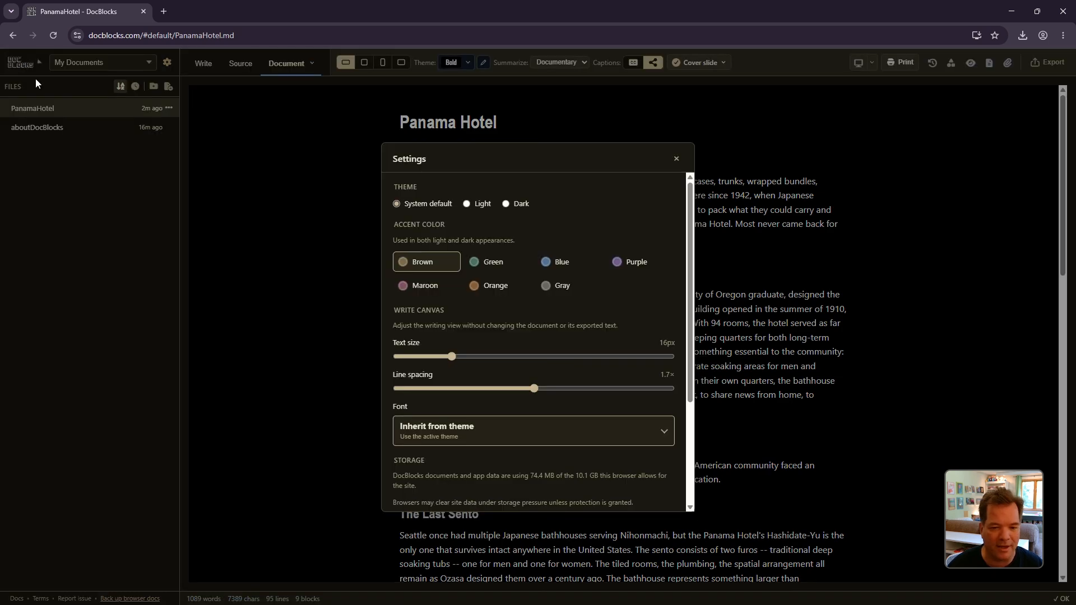
left_click(491, 286)
left_click(561, 285)
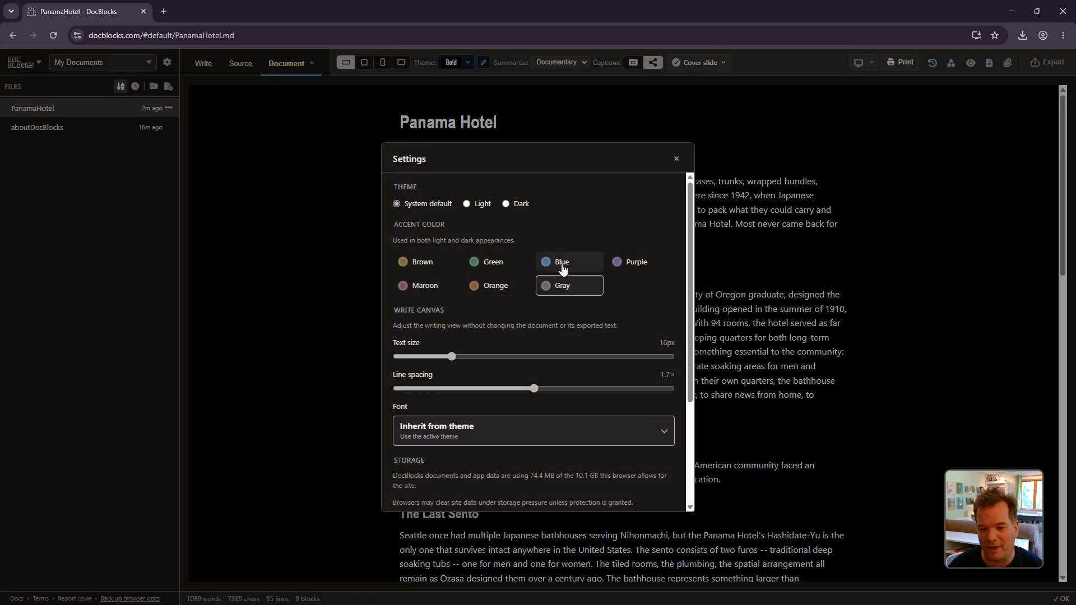
left_click(564, 269)
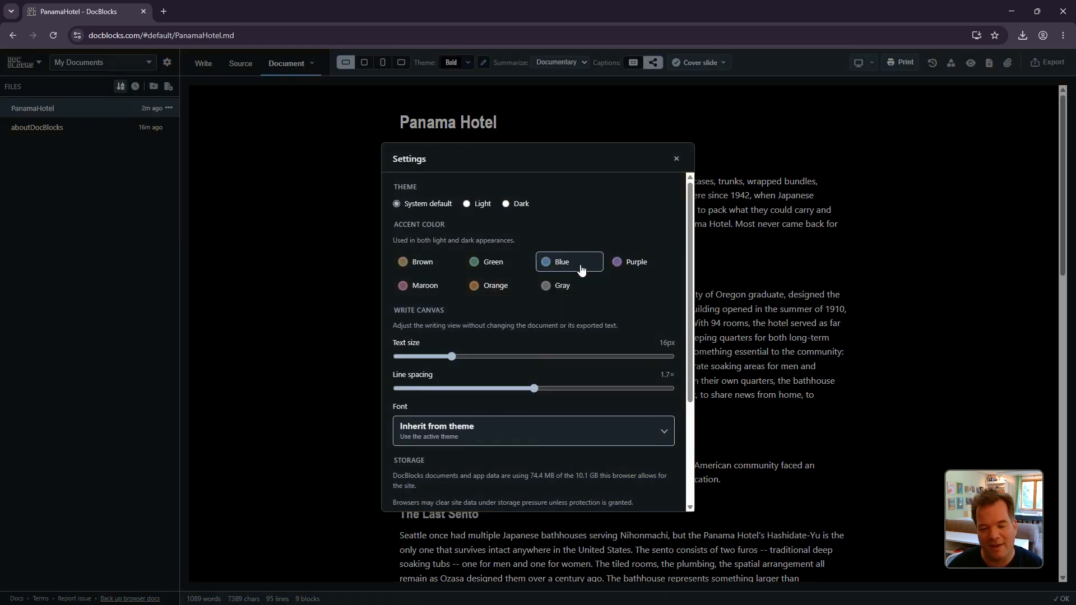
Step: Set the accent color to Maroon and the write canvas text size to 23px, then show the article in the writing view
left_click(612, 269)
left_click(445, 282)
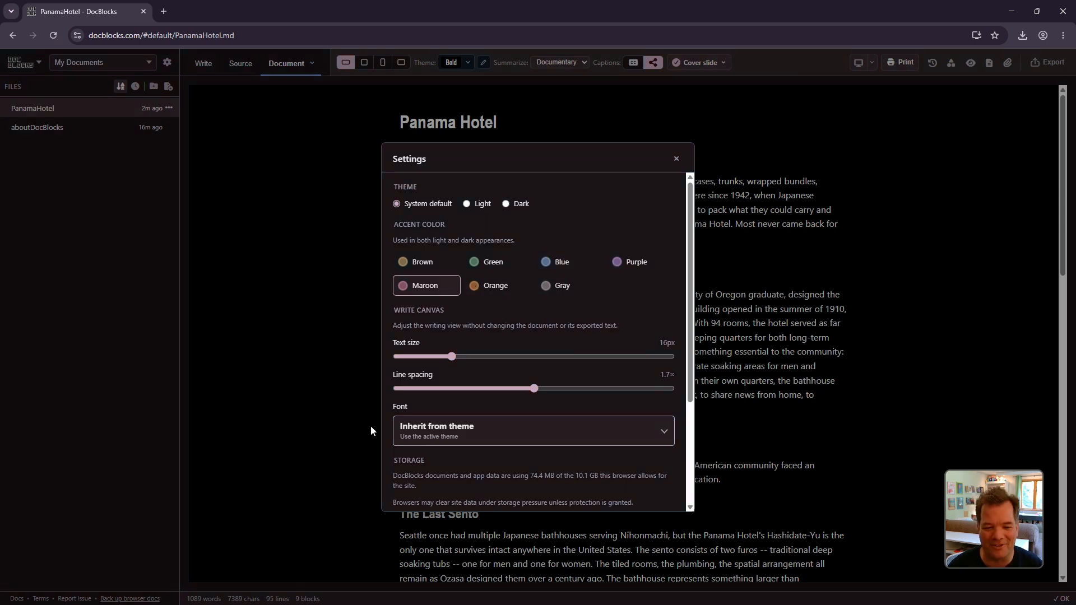
left_click_drag(451, 356, 591, 384)
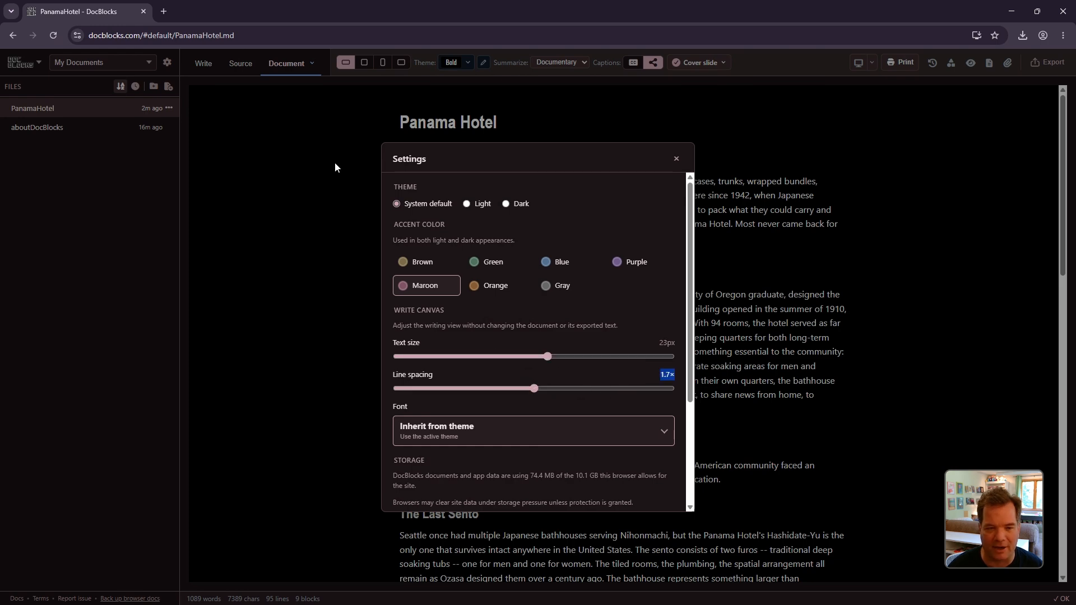
left_click(676, 158)
left_click(205, 71)
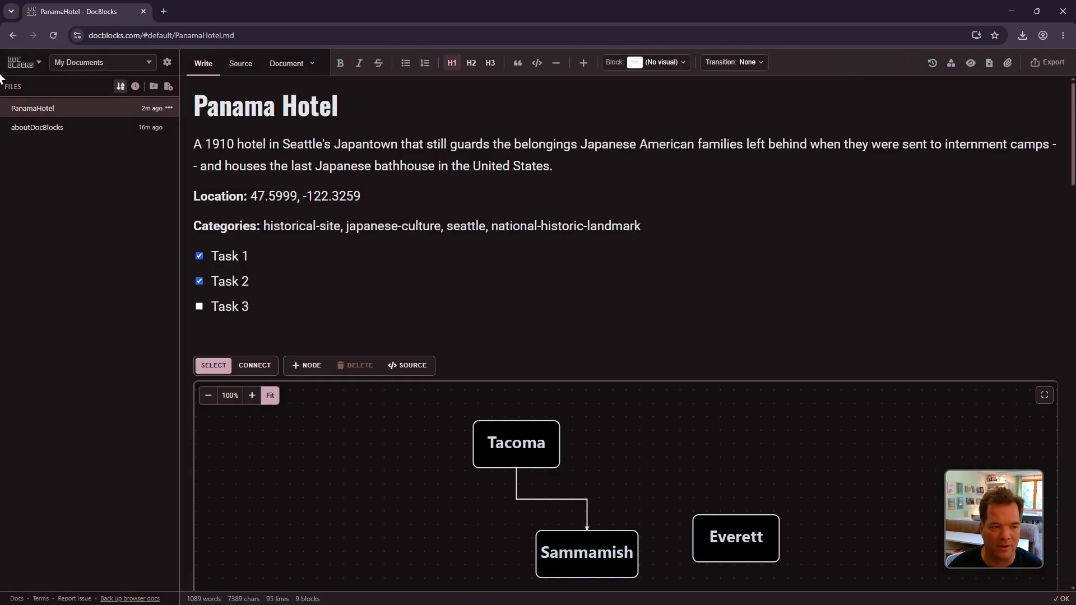
Step: Install DocBlocks from the browser as a standalone app
left_click(23, 64)
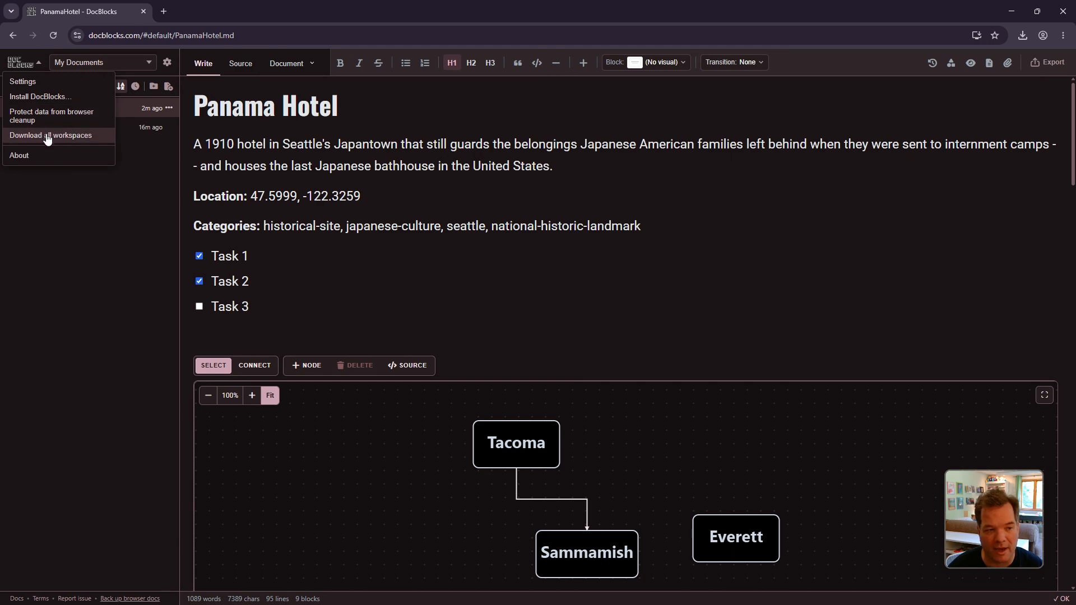
left_click(41, 97)
left_click(588, 127)
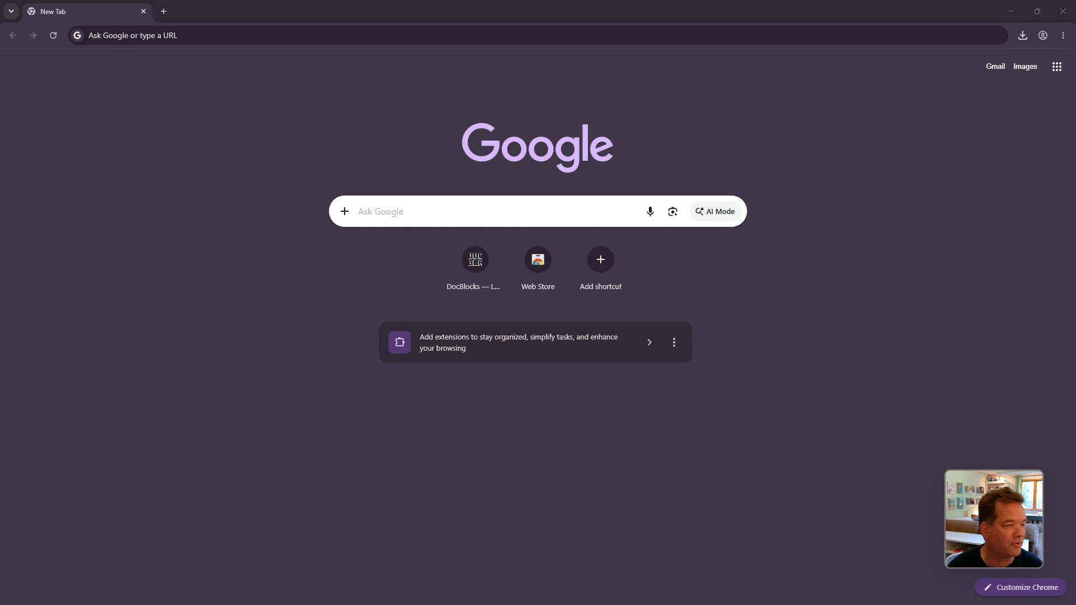
Step: Maximize the installed app's window and hide its title bar
left_click_drag(1, 33, 624, 102)
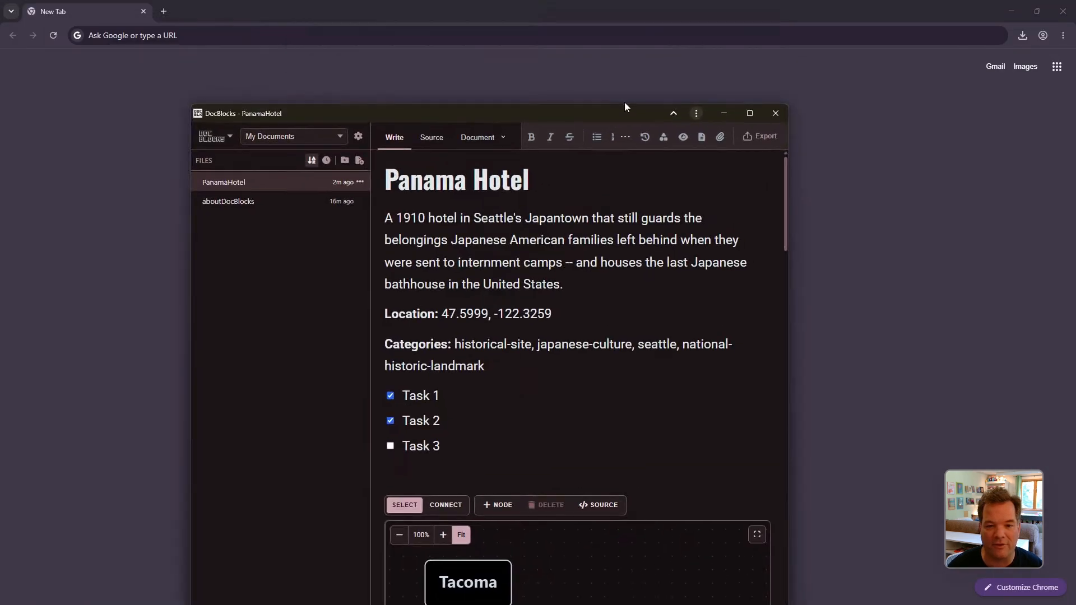
left_click(747, 113)
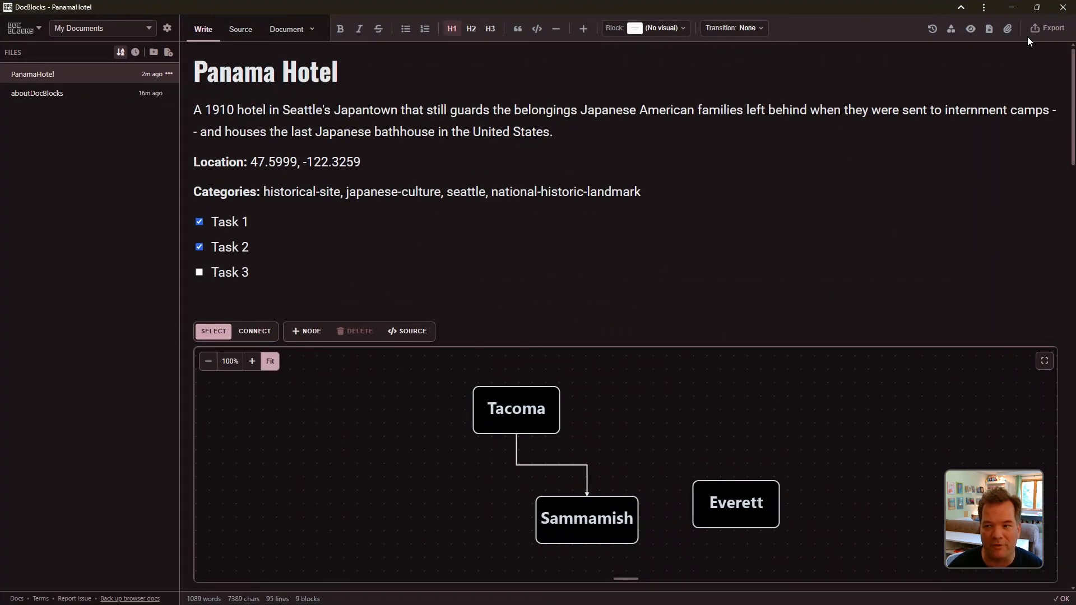
left_click(960, 7)
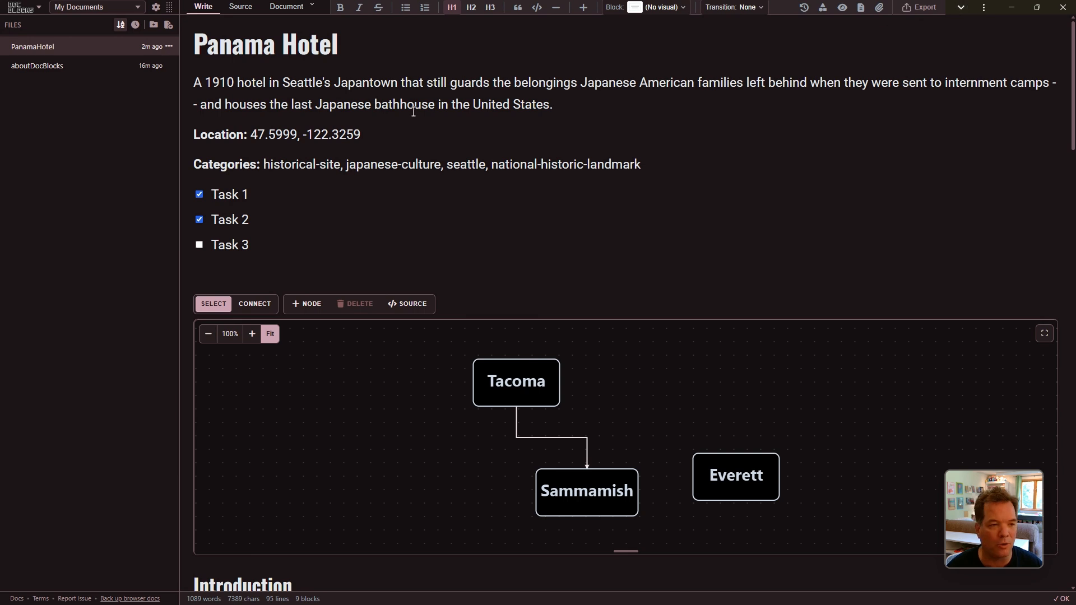